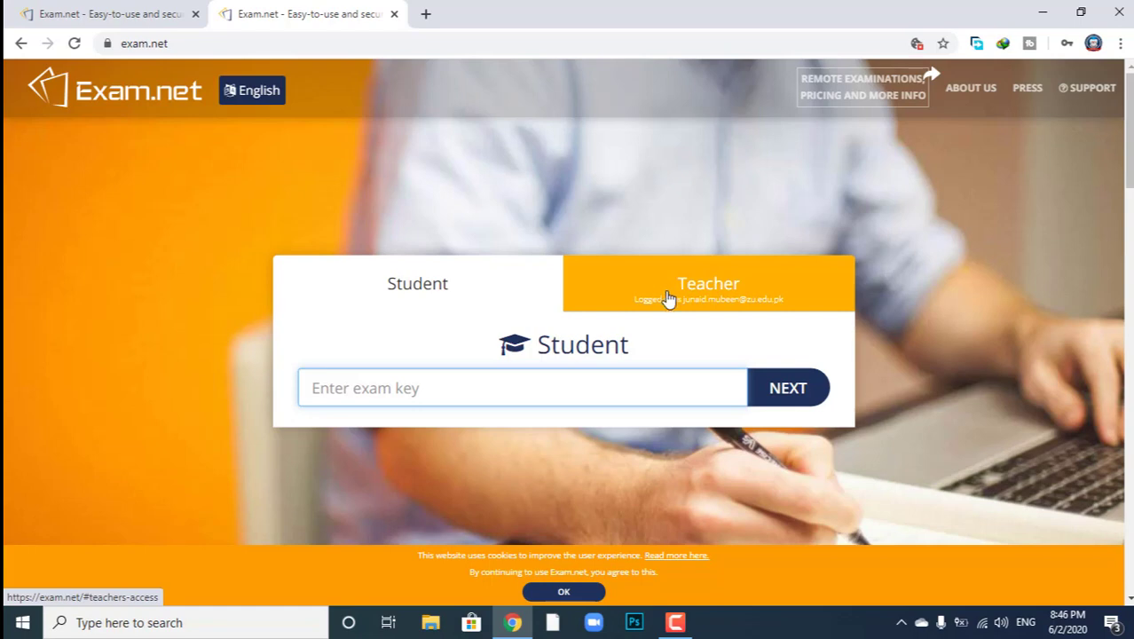
Go to the teacher area and start a new exam named "Sample Exam"
click(668, 298)
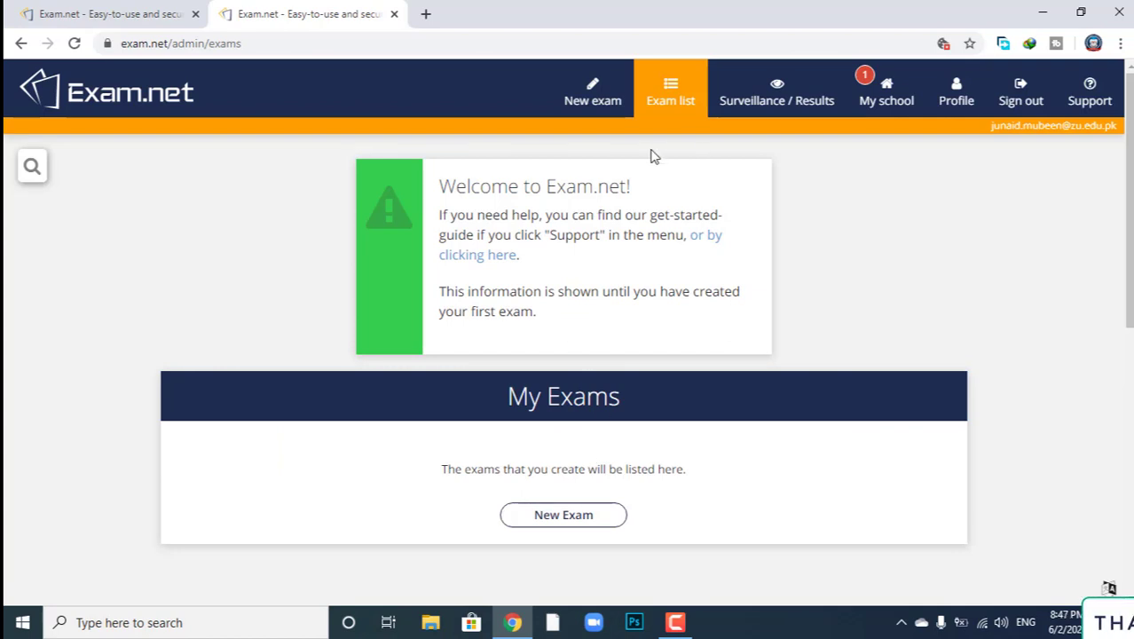
scroll(607, 243, down, 2)
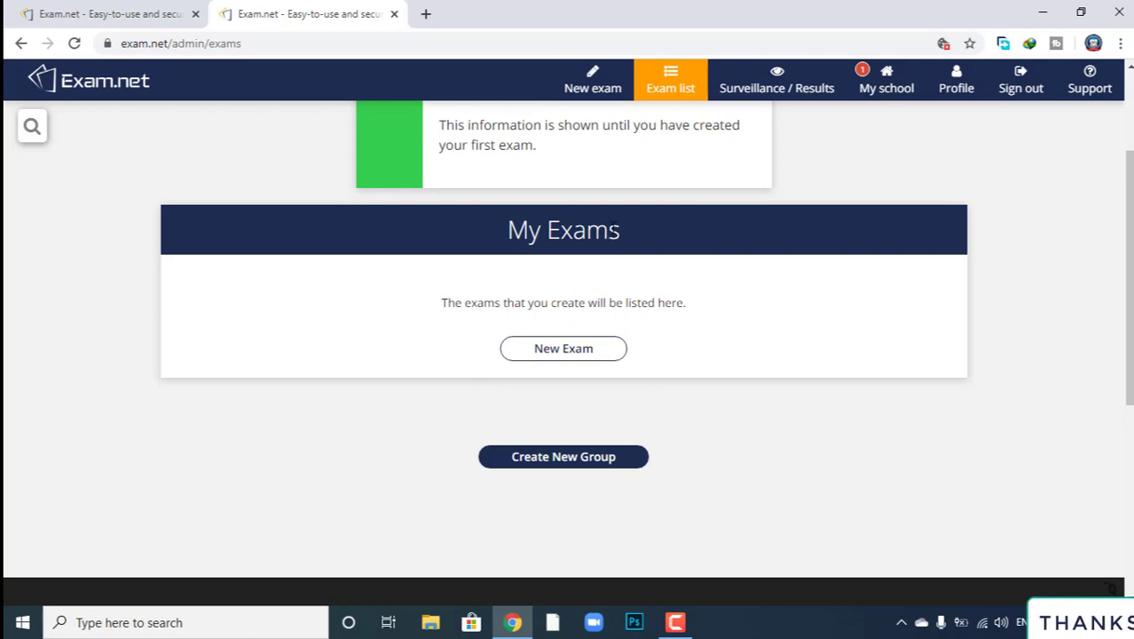
click(572, 352)
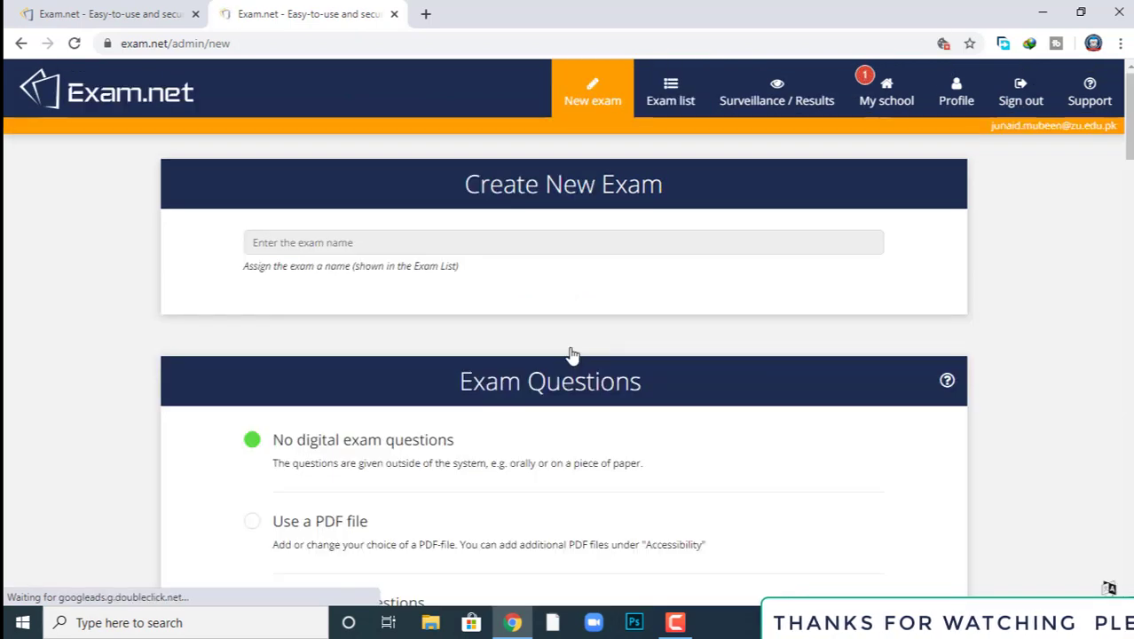
click(435, 243)
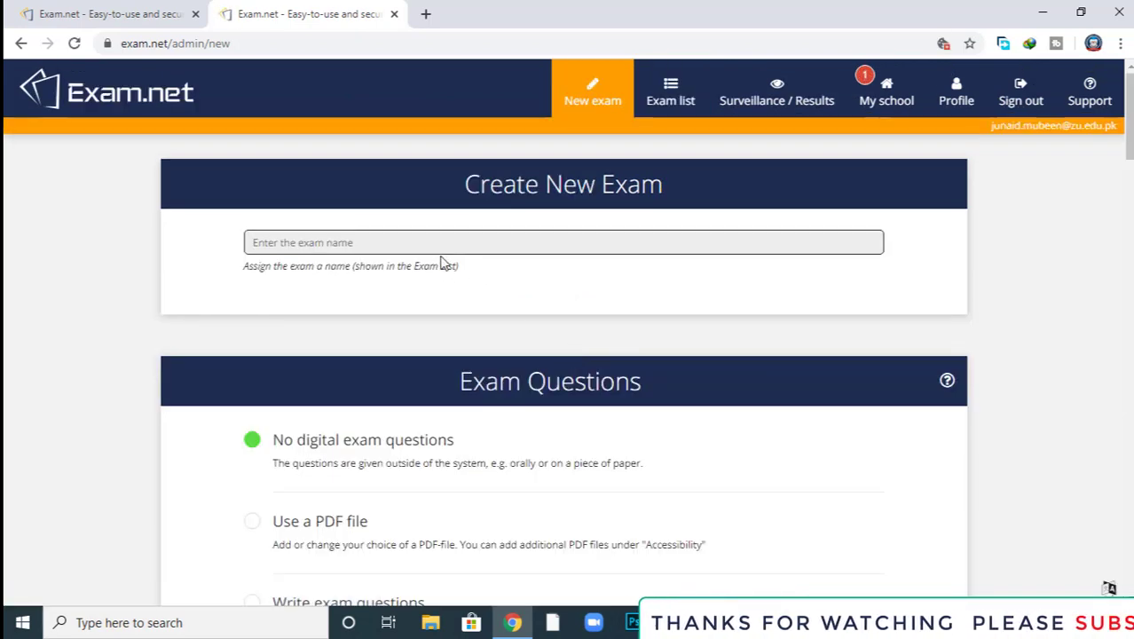
text(Sample Exam)
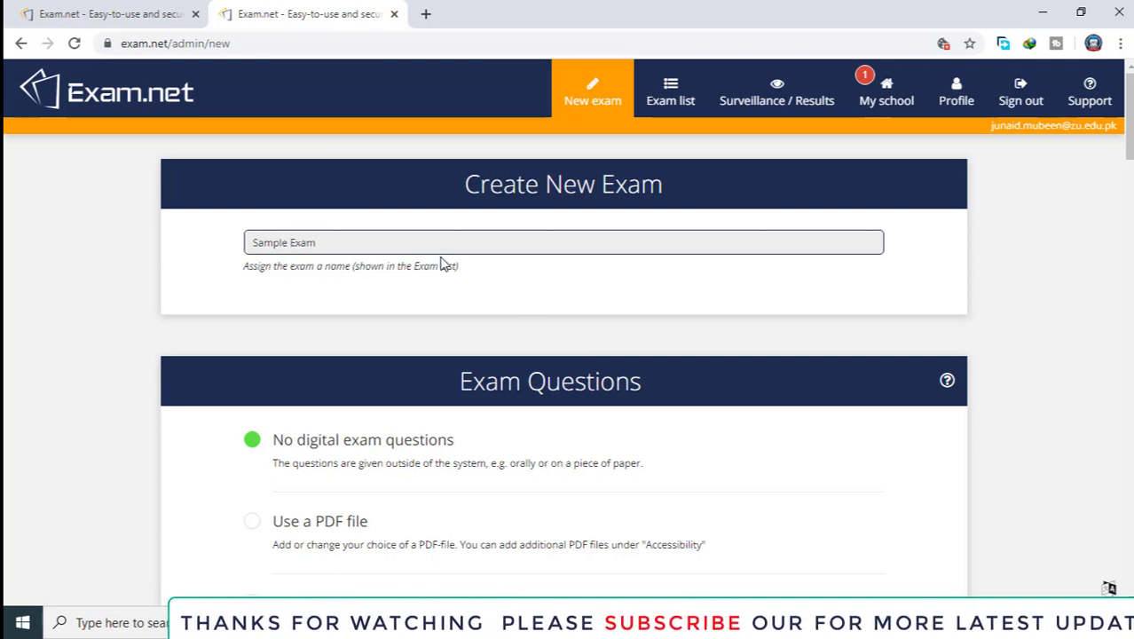
Use the PDF file "XI English Preliminary Exams 2018-19" from the Desktop as the exam questions
scroll(443, 264, down, 3)
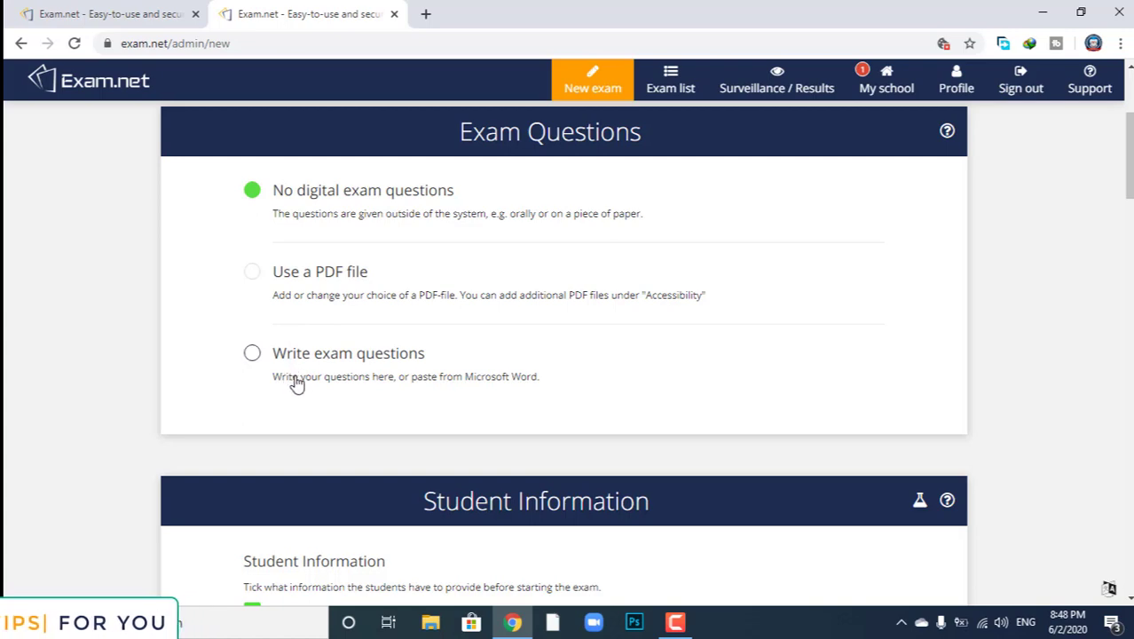
click(253, 276)
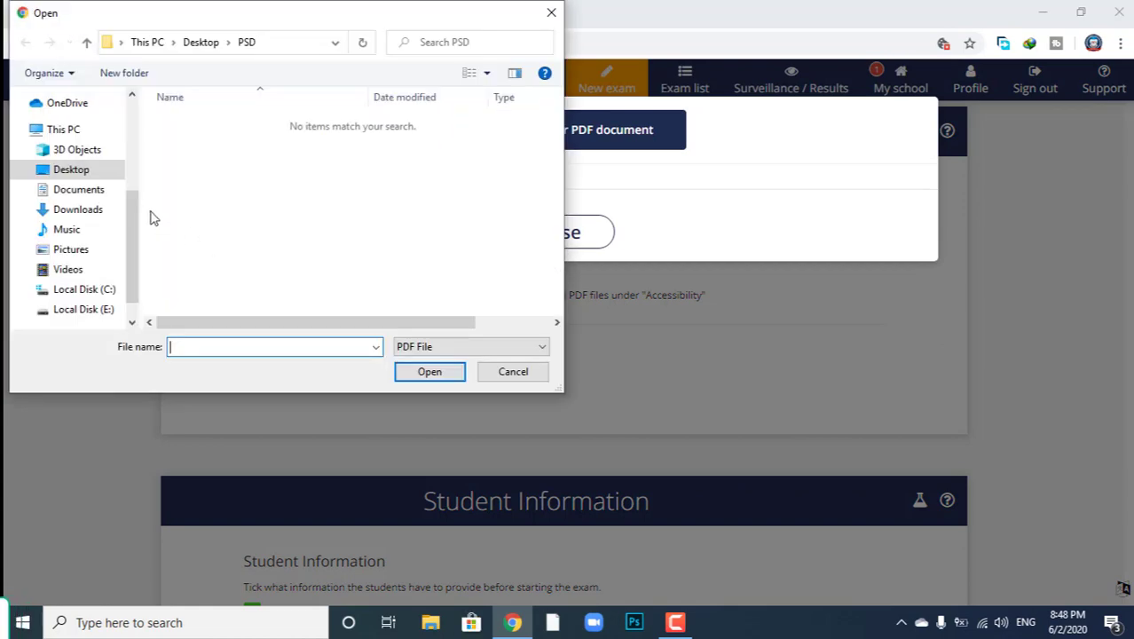
click(81, 174)
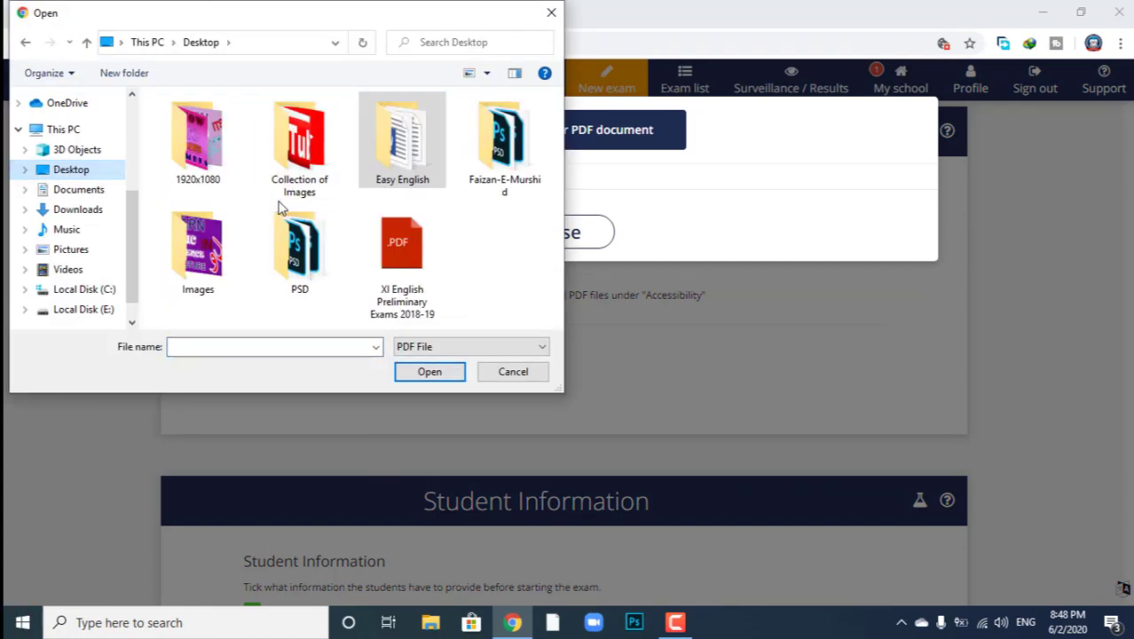
click(399, 300)
click(439, 373)
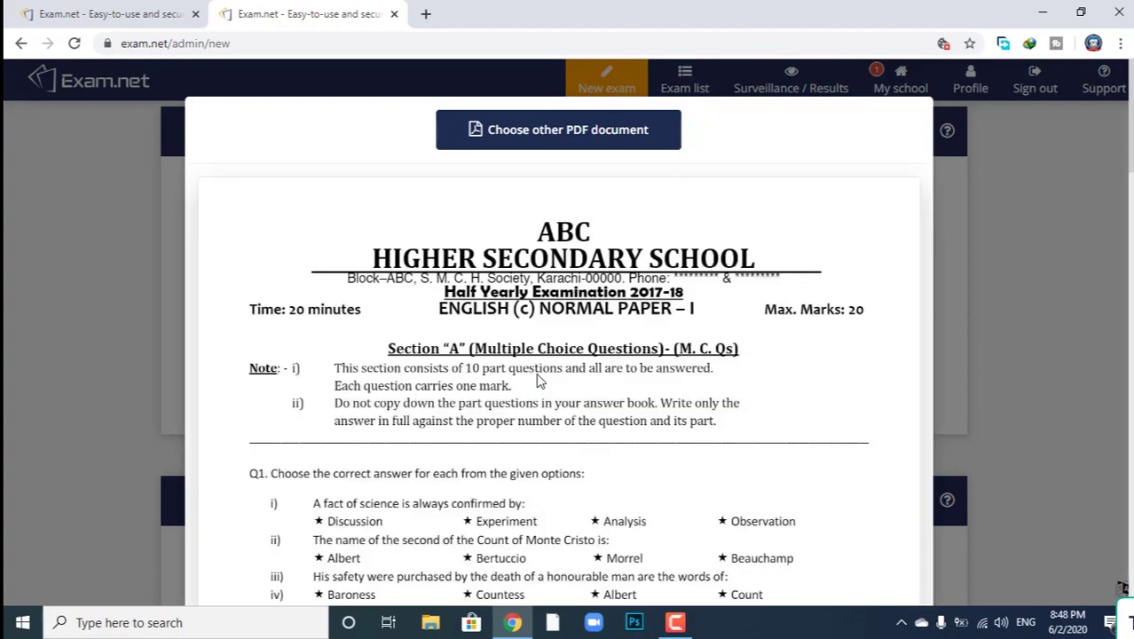
scroll(537, 376, down, 5)
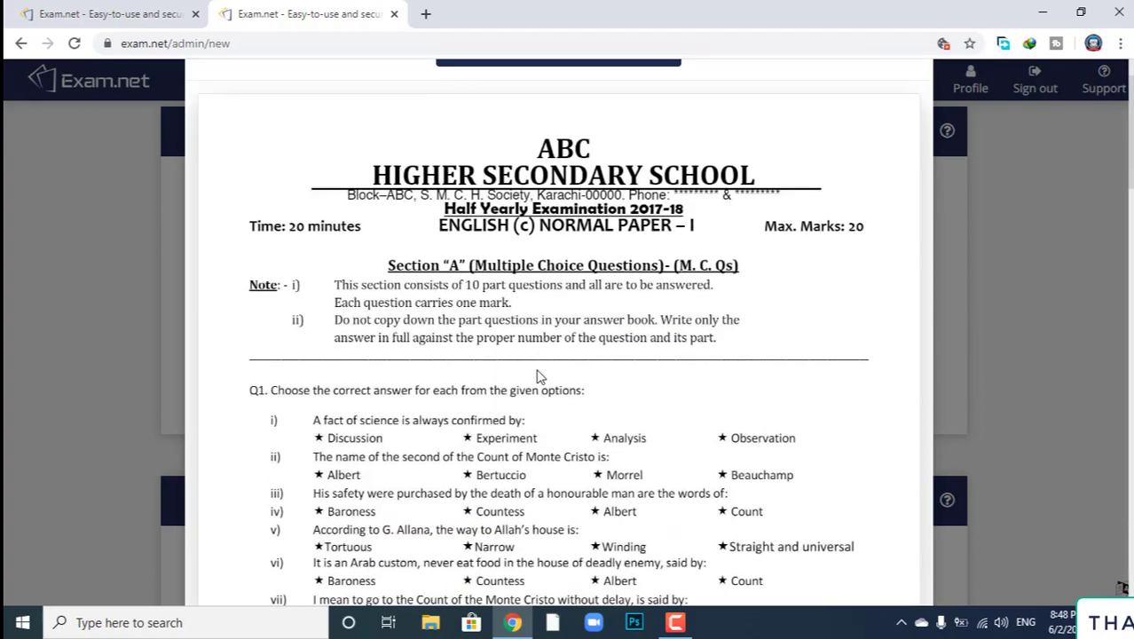
key(Escape)
Require only first name, last name and student id from students, removing email, class and teacher name
scroll(379, 337, down, 3)
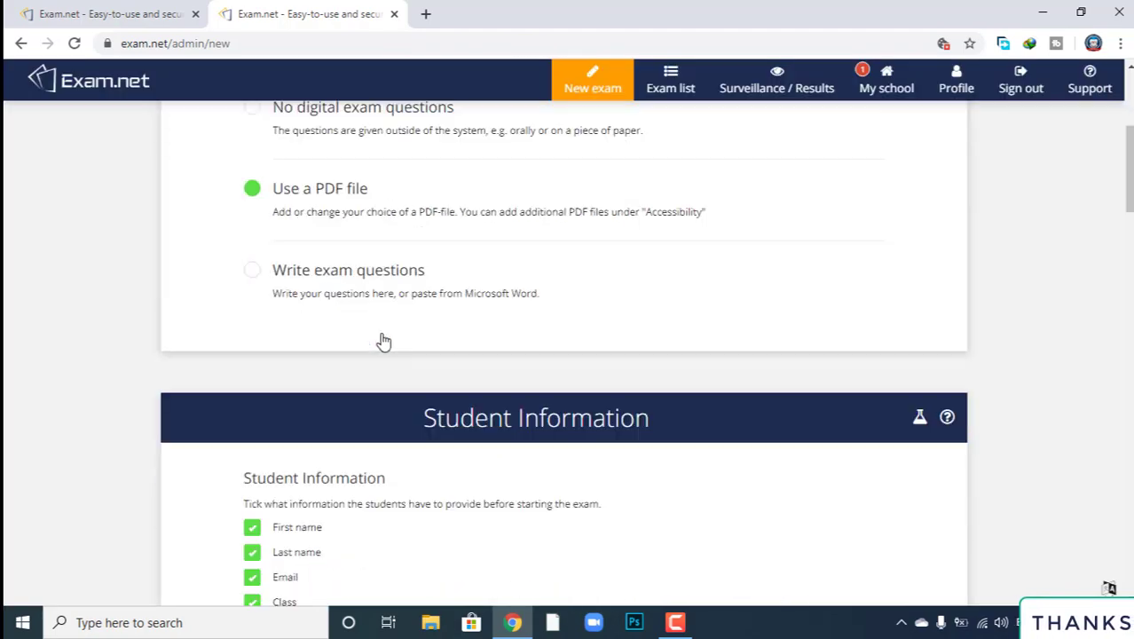
scroll(391, 423, down, 1)
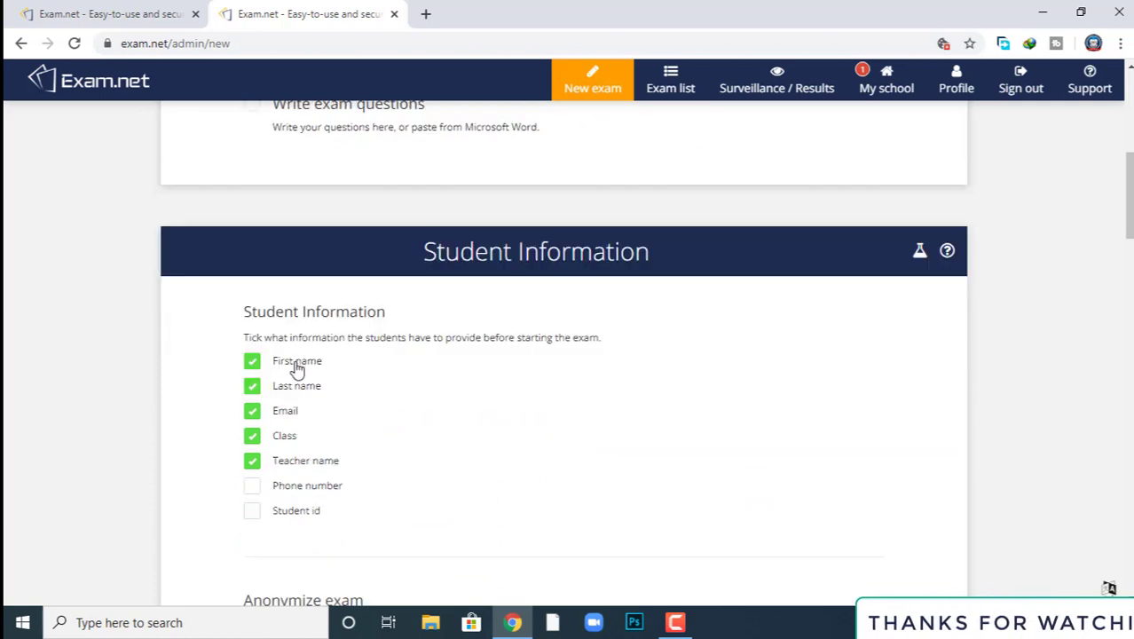
scroll(298, 369, down, 1)
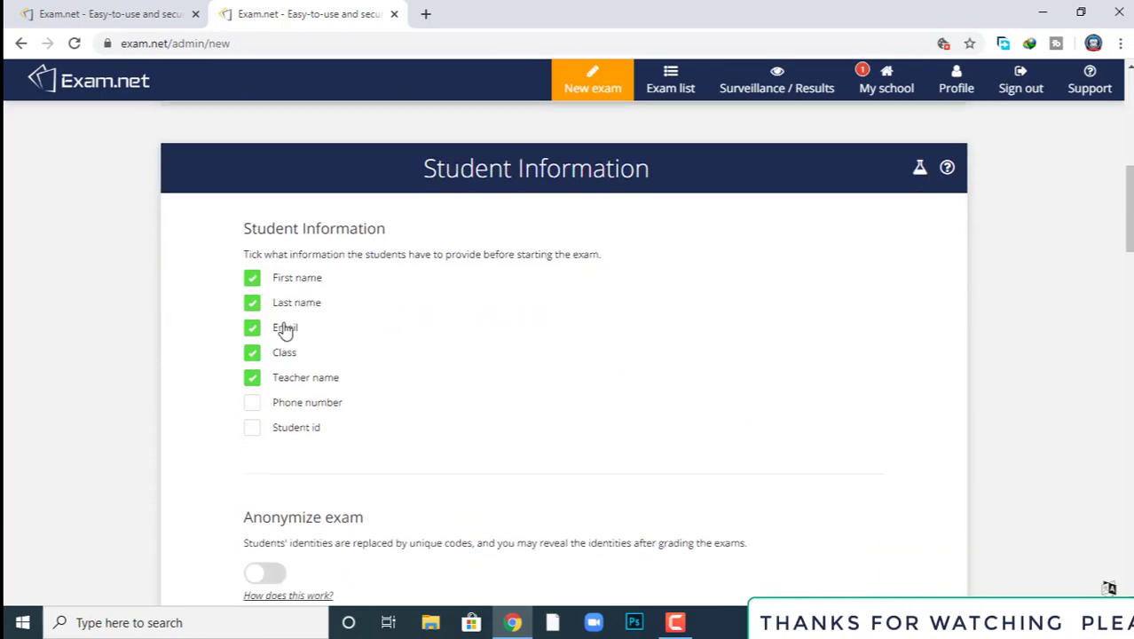
click(285, 328)
click(284, 352)
click(302, 377)
click(301, 428)
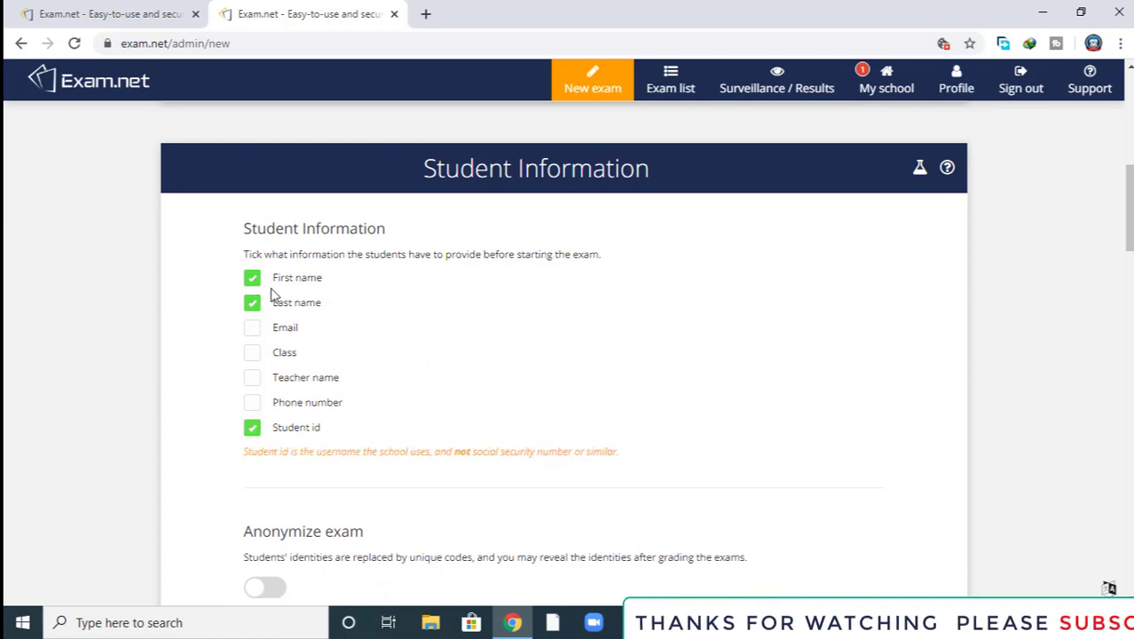
Turn on the writing area in the student workspace and keep spell check set to No
scroll(281, 332, down, 6)
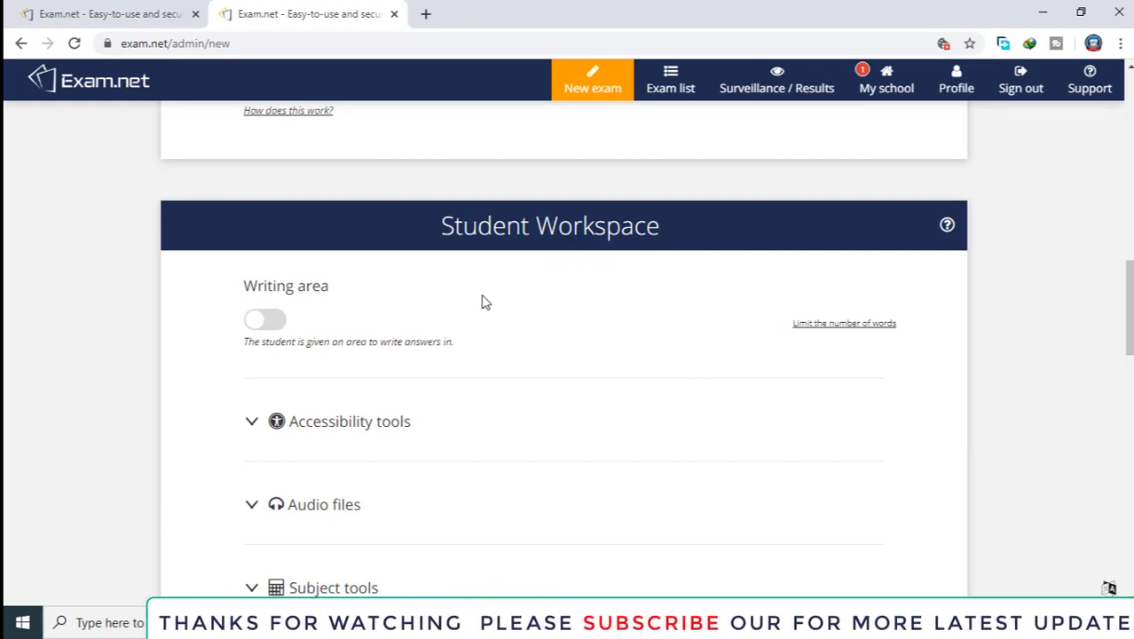
click(275, 323)
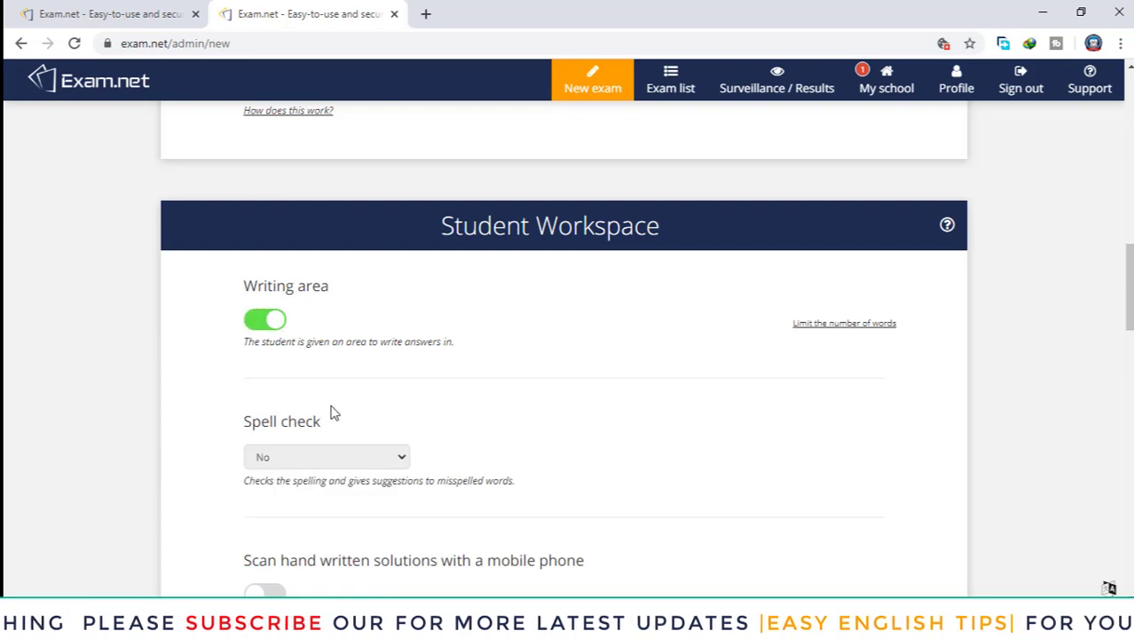
scroll(330, 412, down, 1)
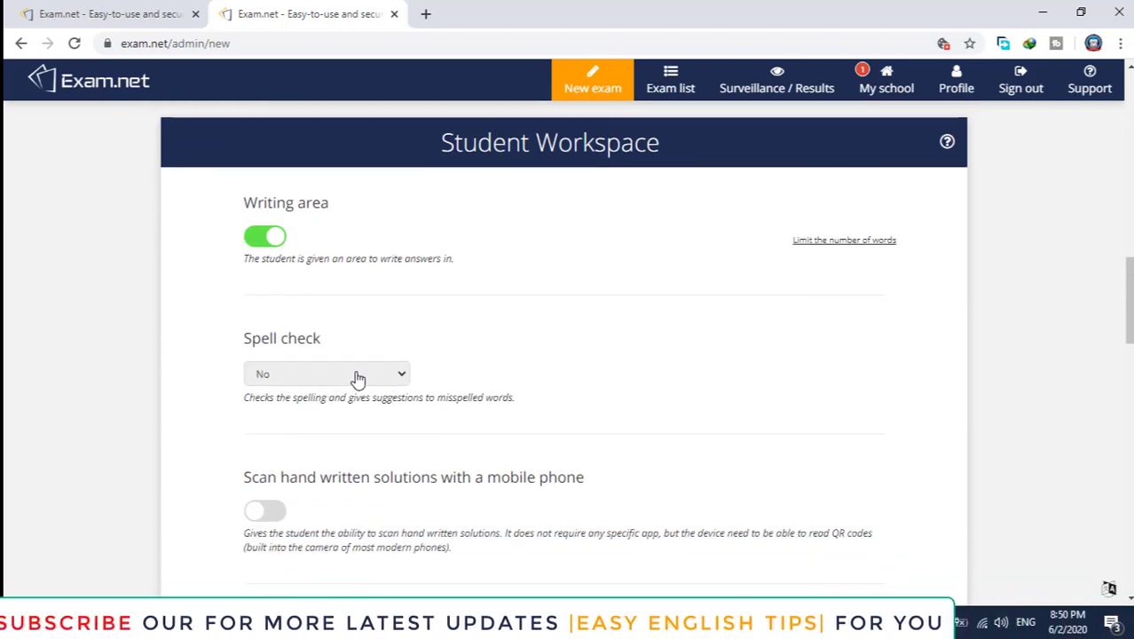
click(360, 379)
click(359, 379)
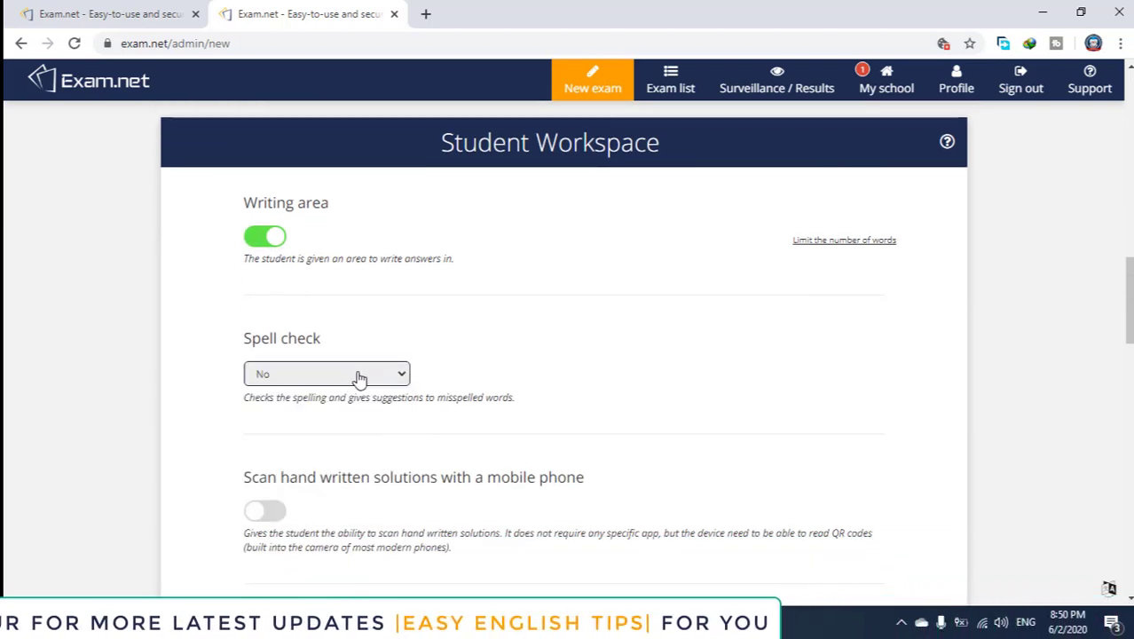
click(367, 387)
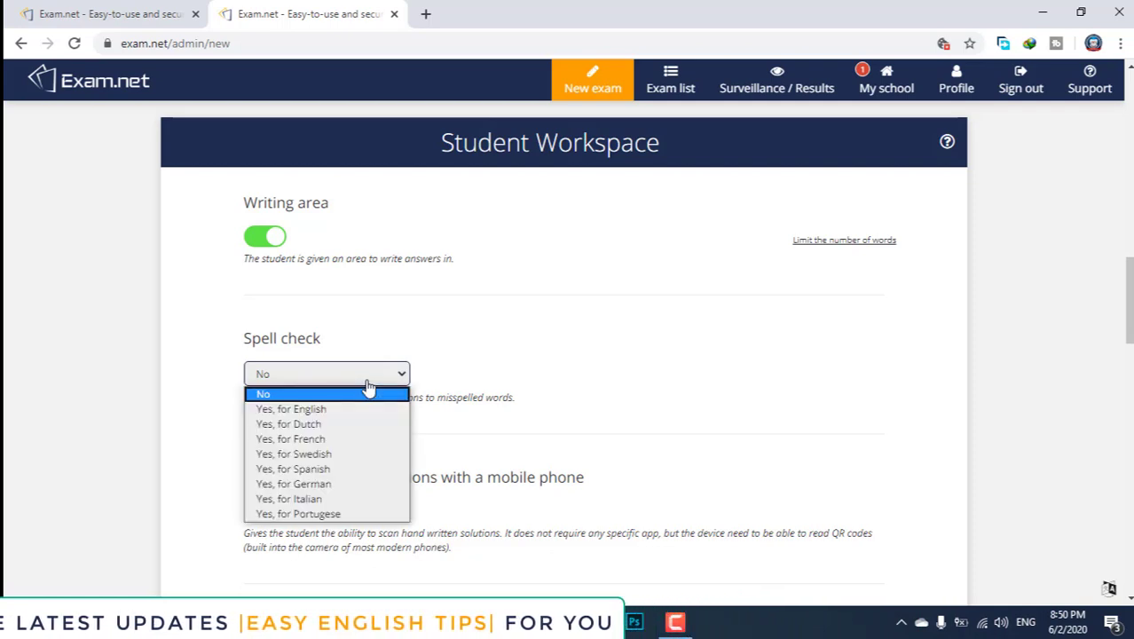
click(358, 391)
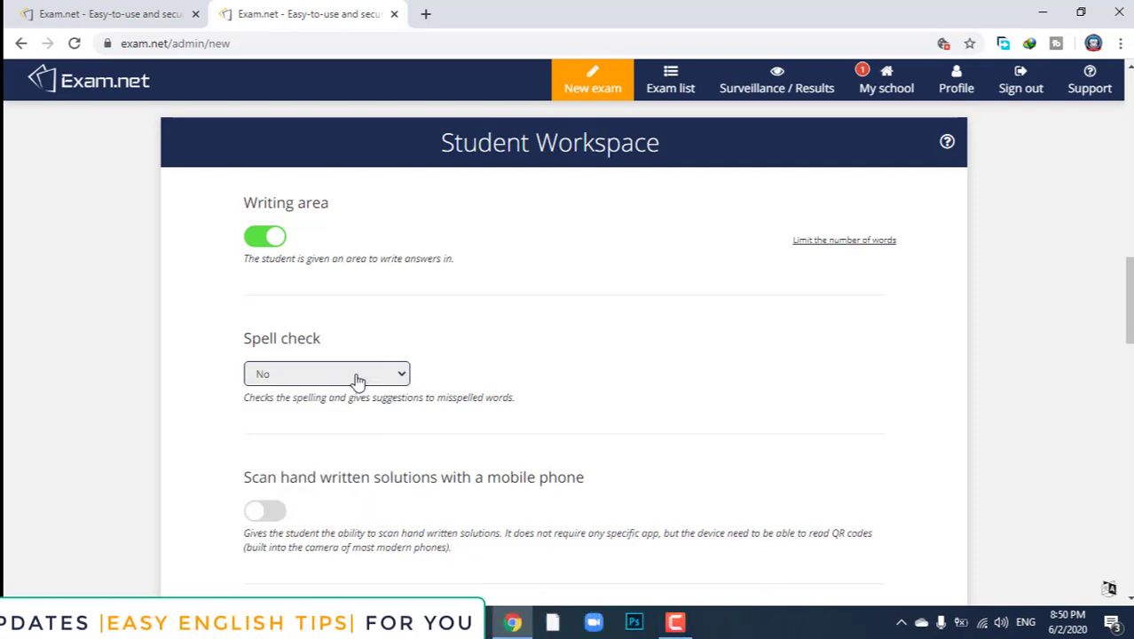
Allow students to scan hand written solutions with a mobile phone
scroll(346, 464, down, 1)
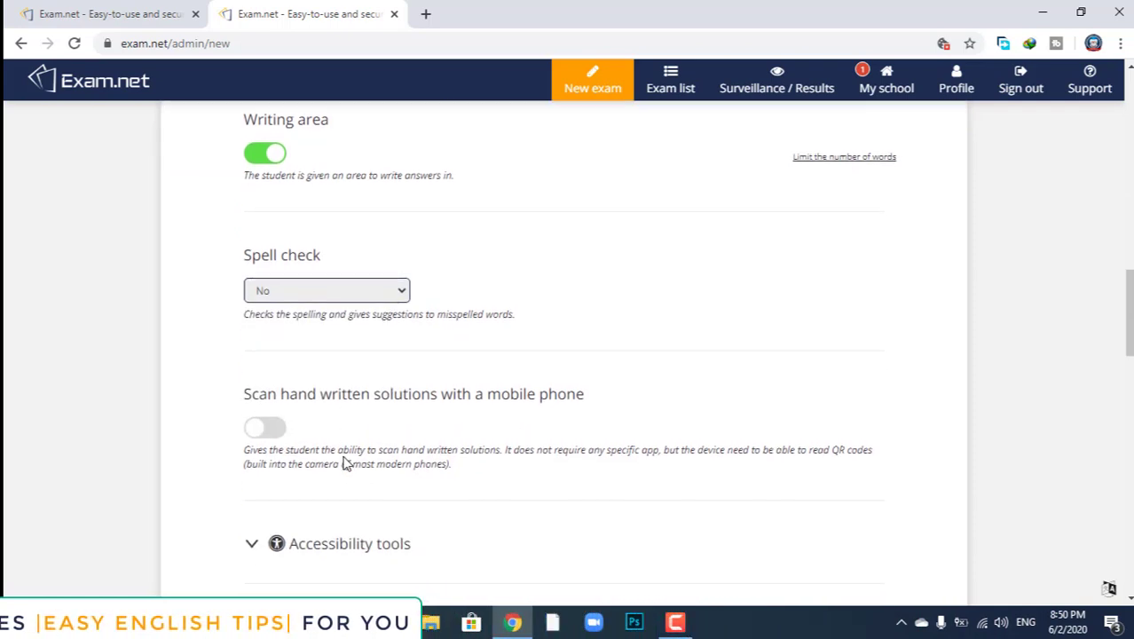
click(276, 428)
scroll(284, 431, down, 1)
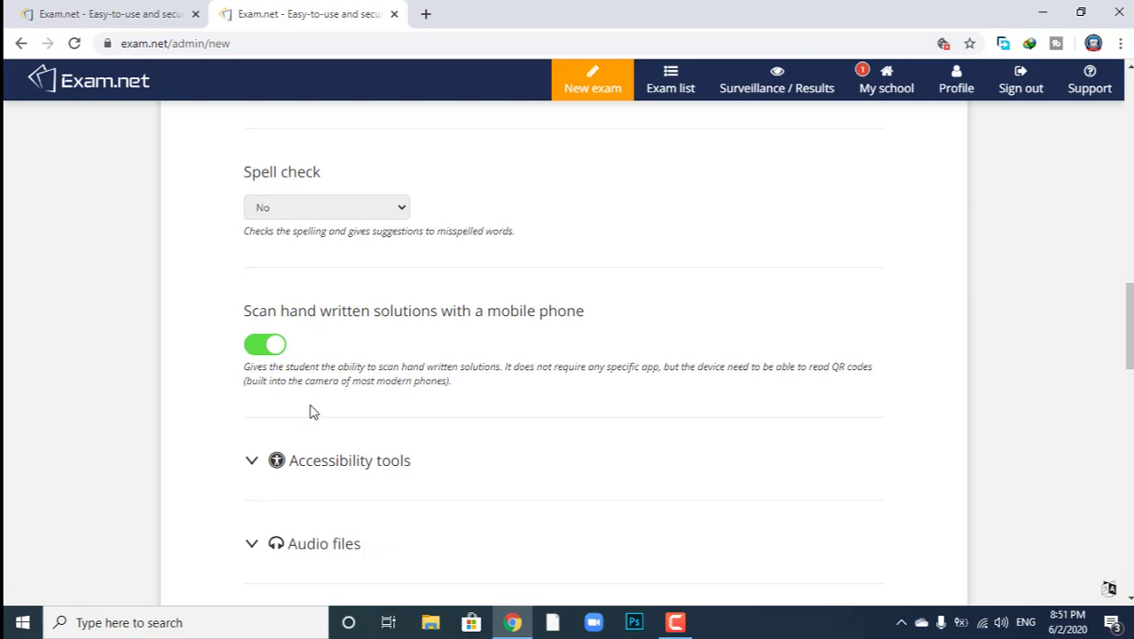
Examine the accessibility tools, including translation help, synonyms, speech synthesis and additional documents, and check the audio files section
scroll(302, 411, down, 2)
click(253, 299)
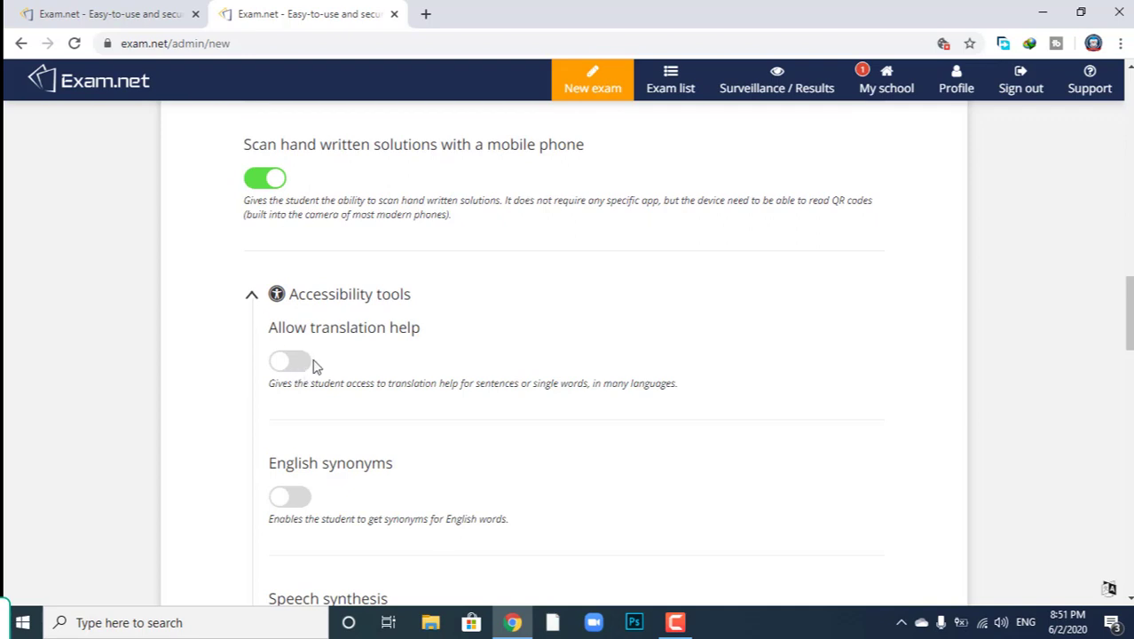
scroll(316, 364, down, 1)
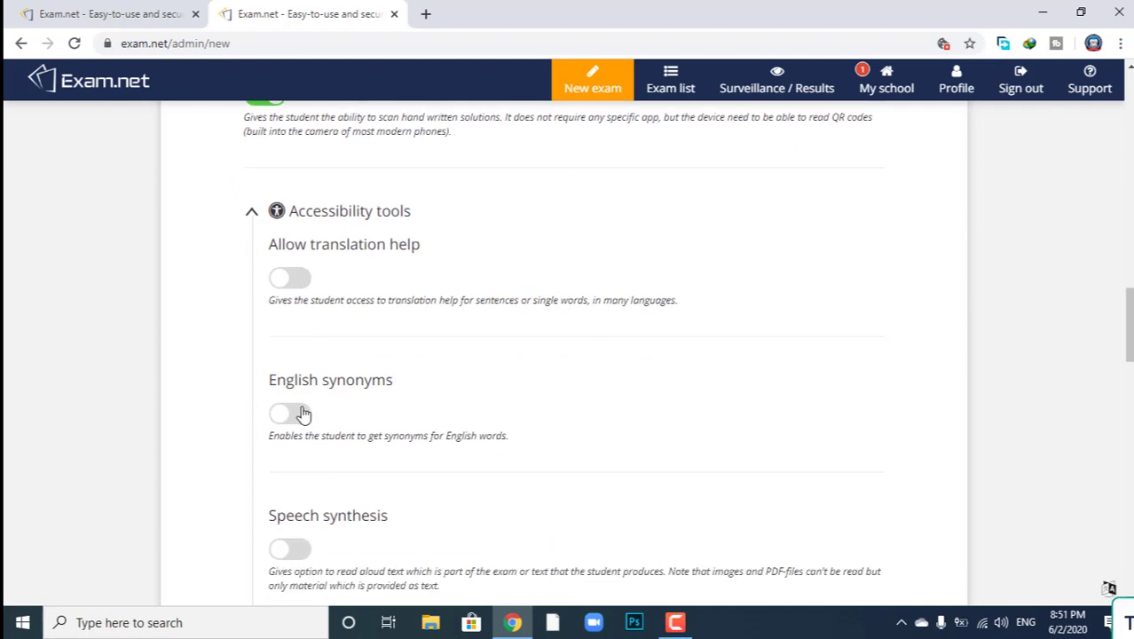
scroll(302, 414, down, 1)
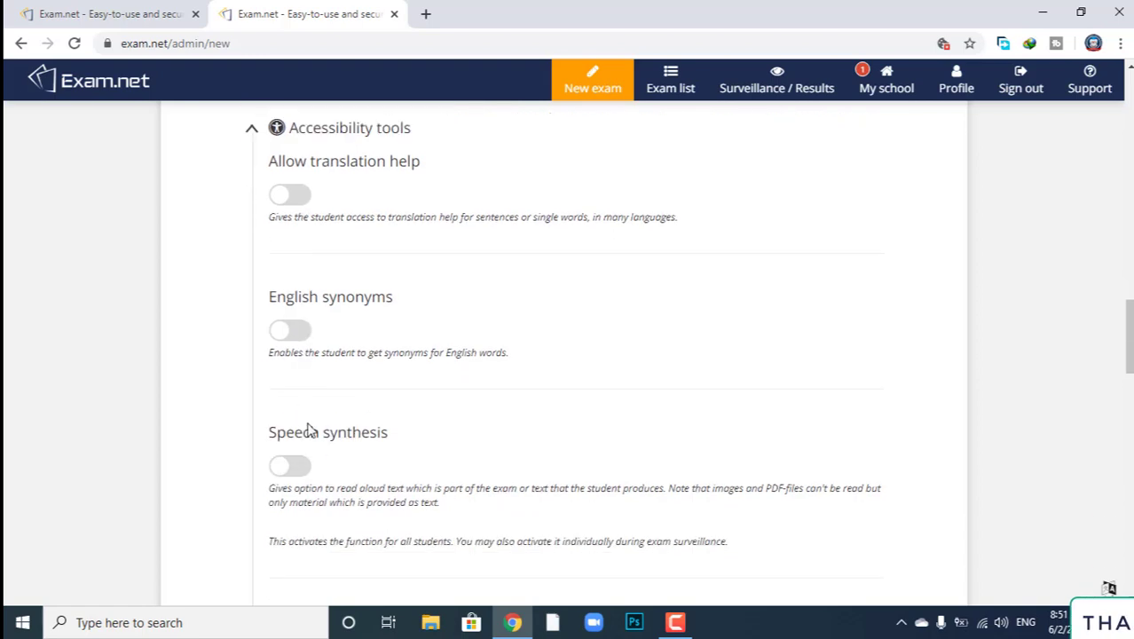
scroll(310, 434, down, 2)
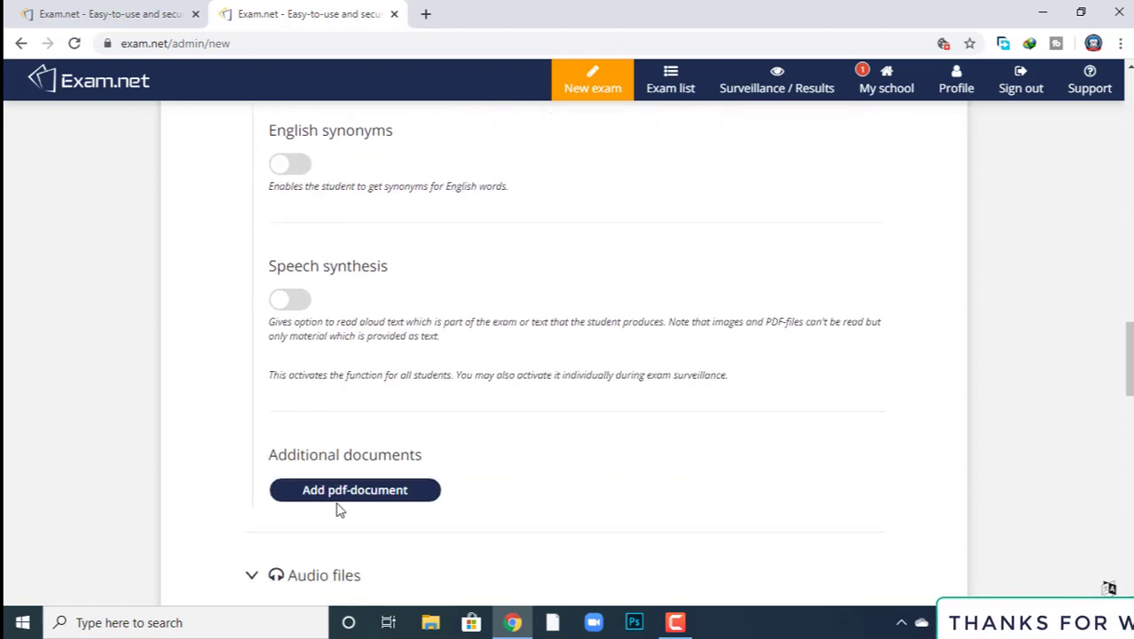
scroll(337, 509, down, 2)
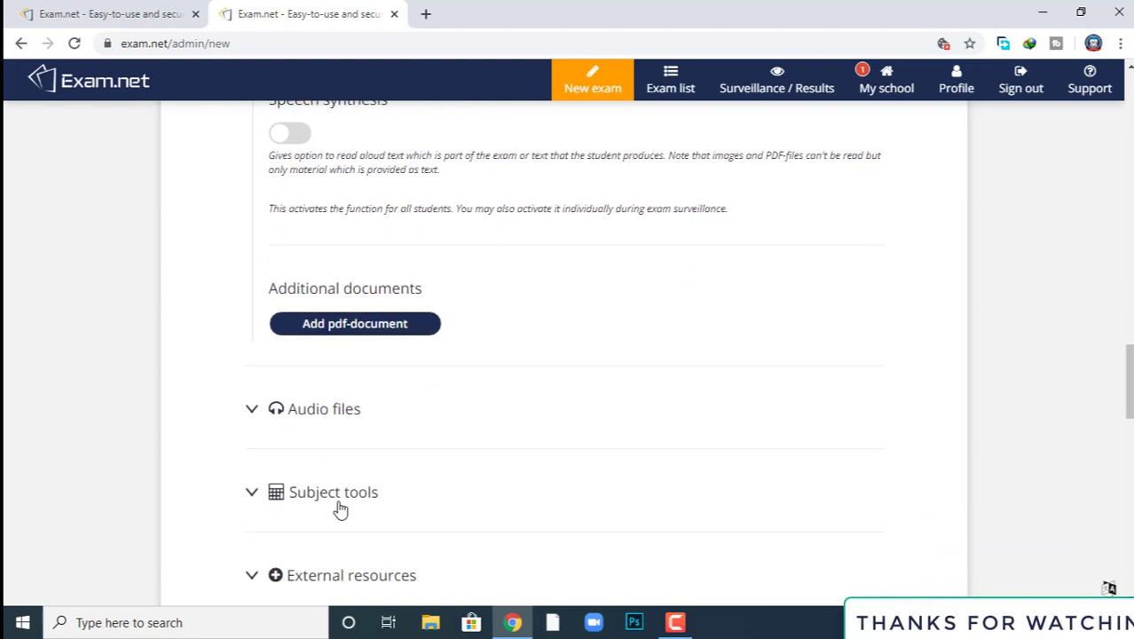
scroll(339, 492, down, 1)
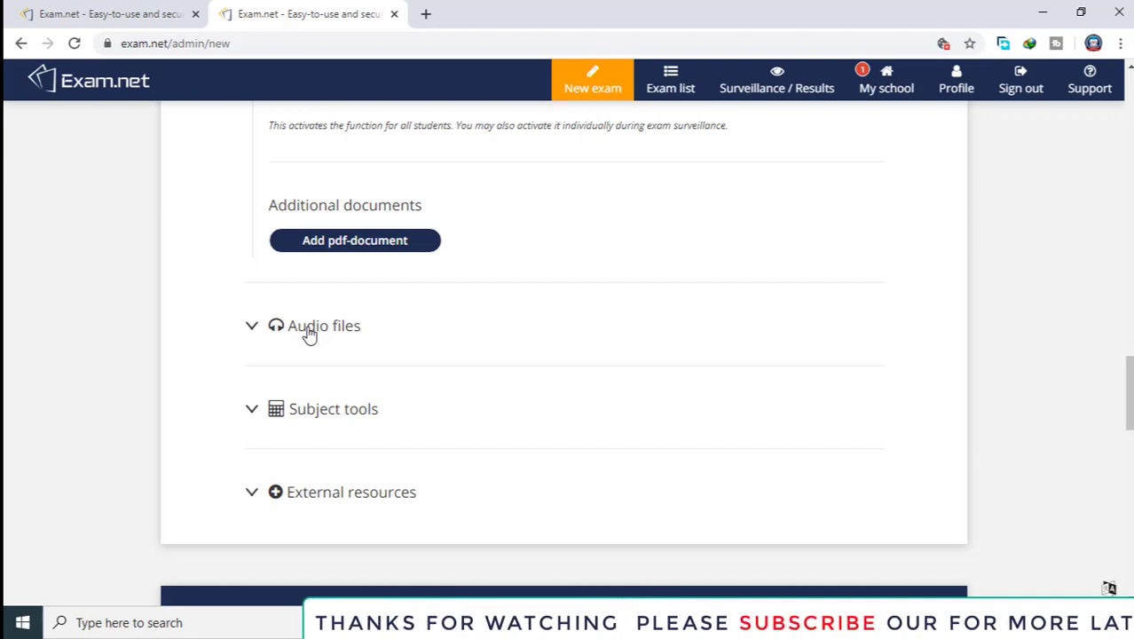
click(254, 329)
scroll(395, 404, down, 3)
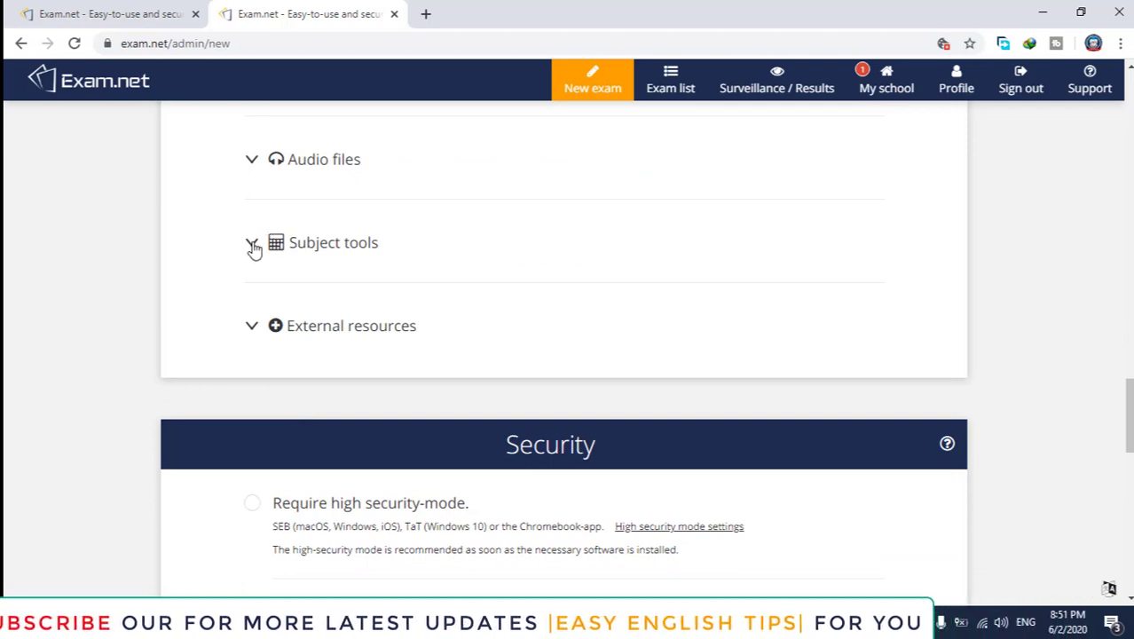
Turn on the Drawing tool among the subject tools, review the other tools offered there and collapse the section
click(253, 247)
click(298, 316)
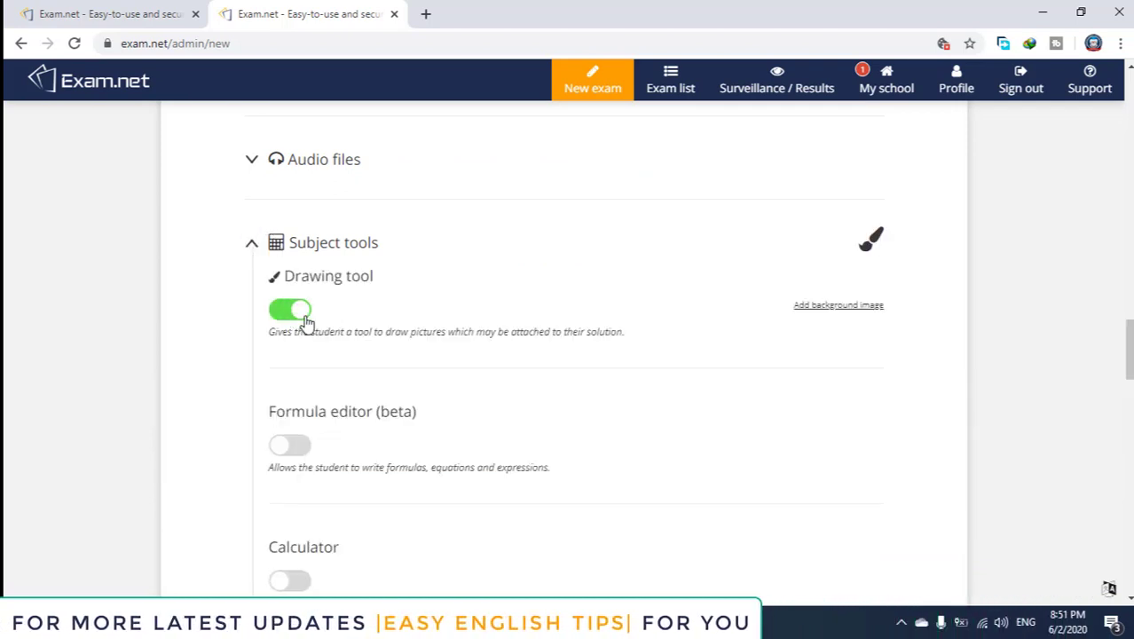
scroll(305, 321, down, 2)
scroll(306, 289, down, 5)
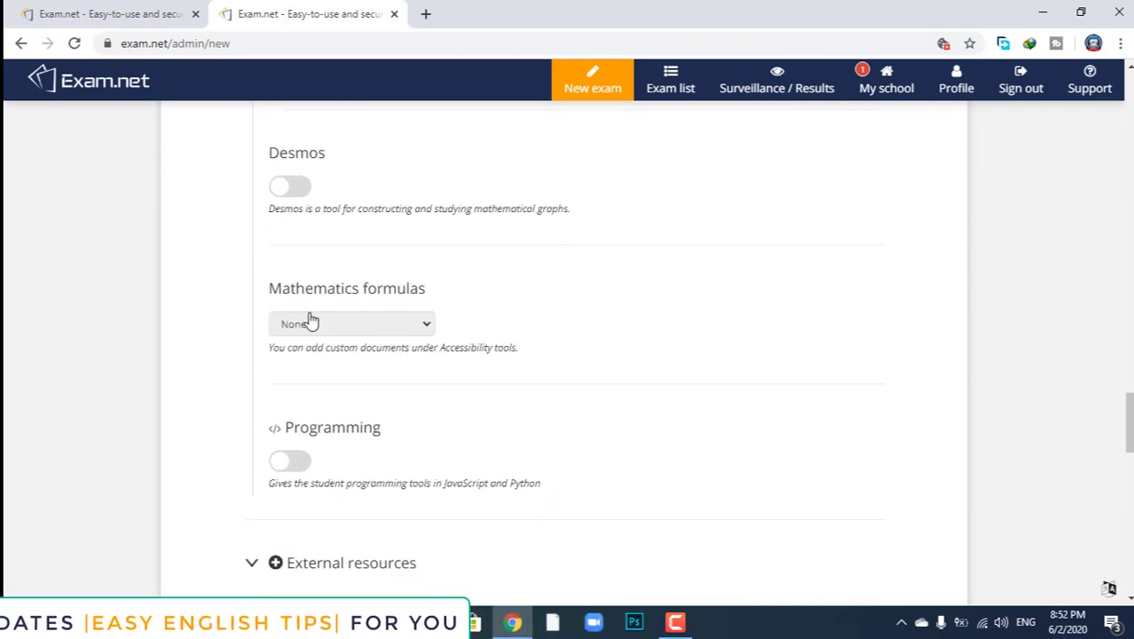
scroll(310, 320, up, 4)
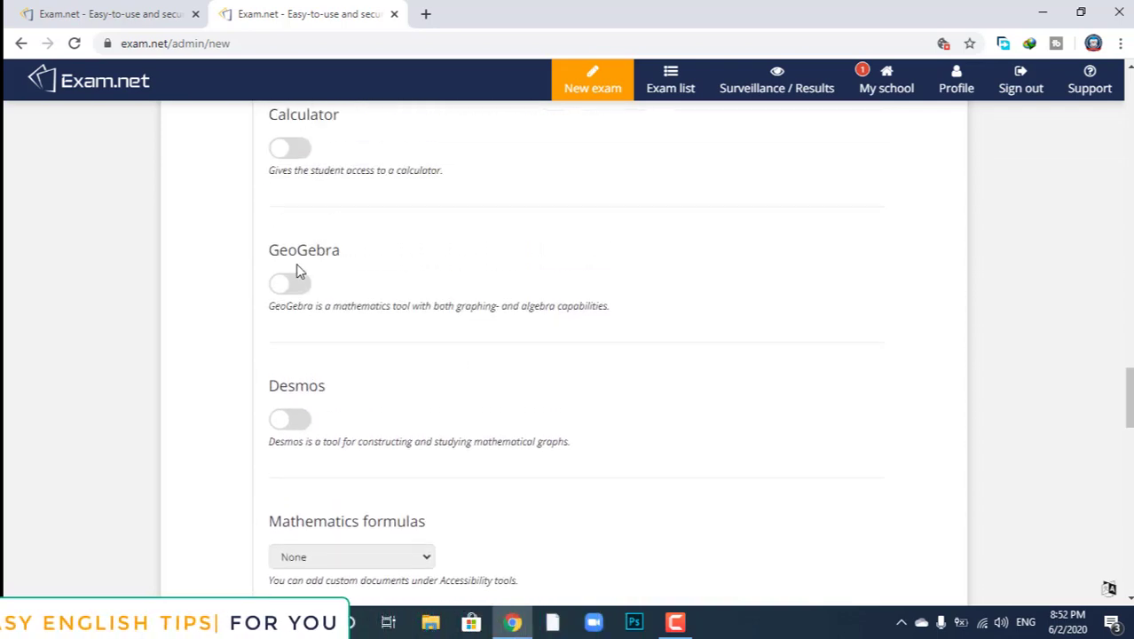
scroll(306, 306, down, 6)
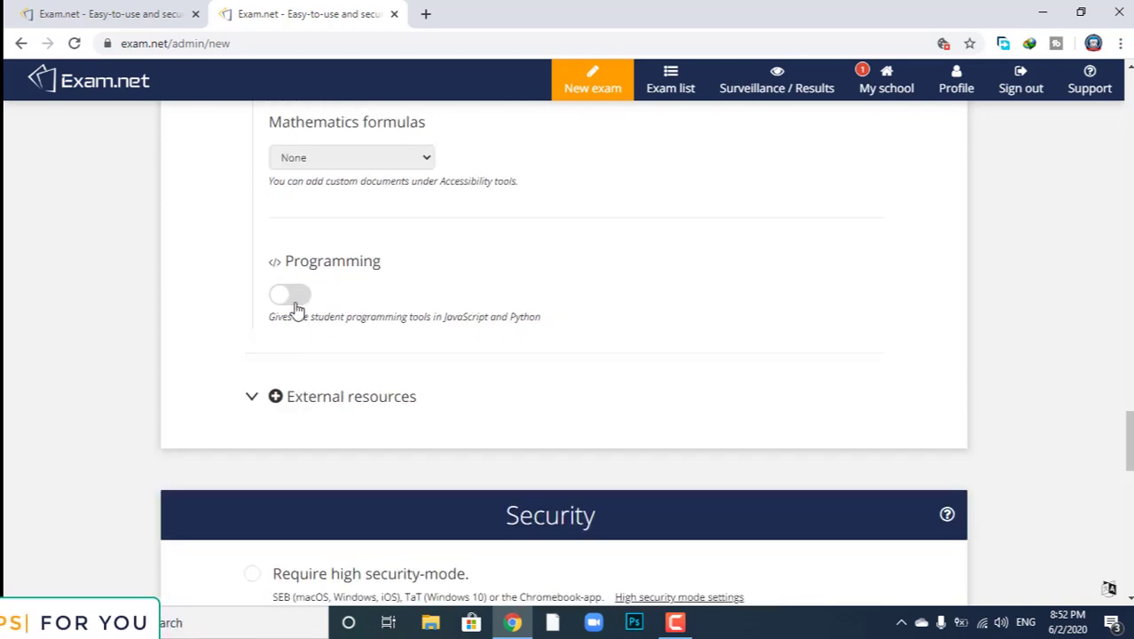
scroll(298, 303, up, 11)
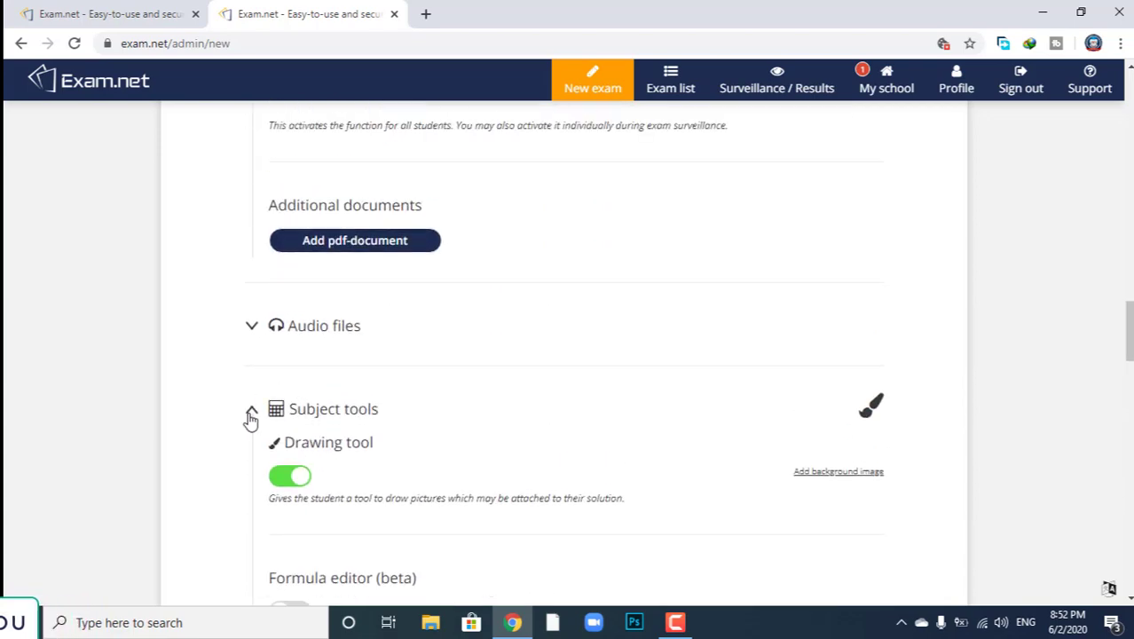
click(251, 409)
scroll(261, 372, down, 3)
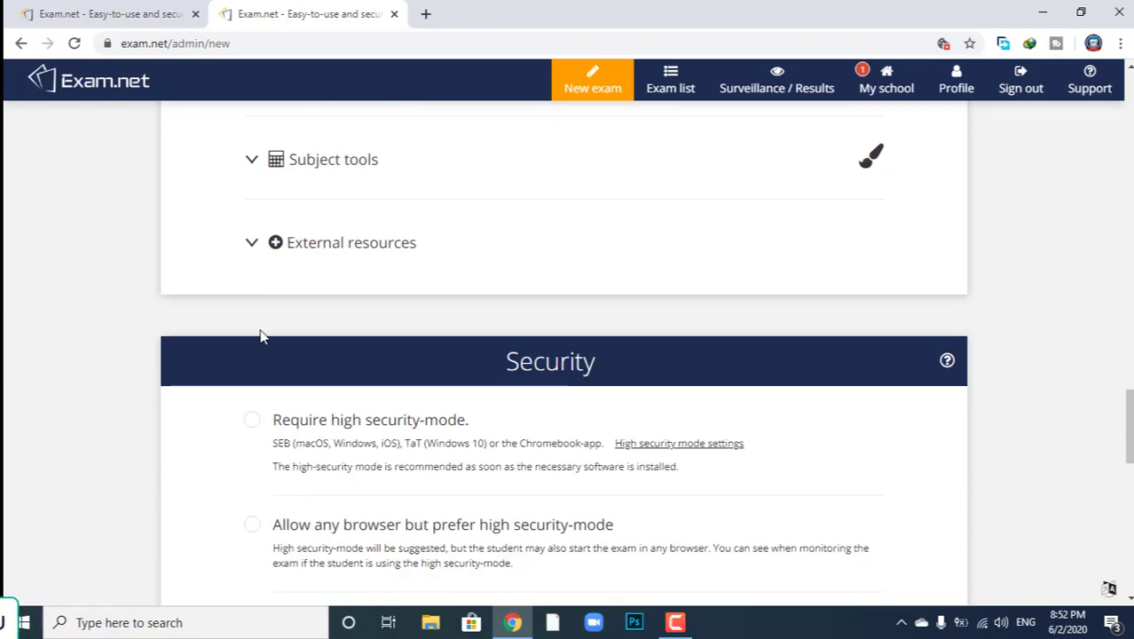
Examine the External resources section, including its resource name and URL fields, and collapse it again
click(254, 245)
scroll(256, 256, down, 3)
scroll(253, 256, up, 4)
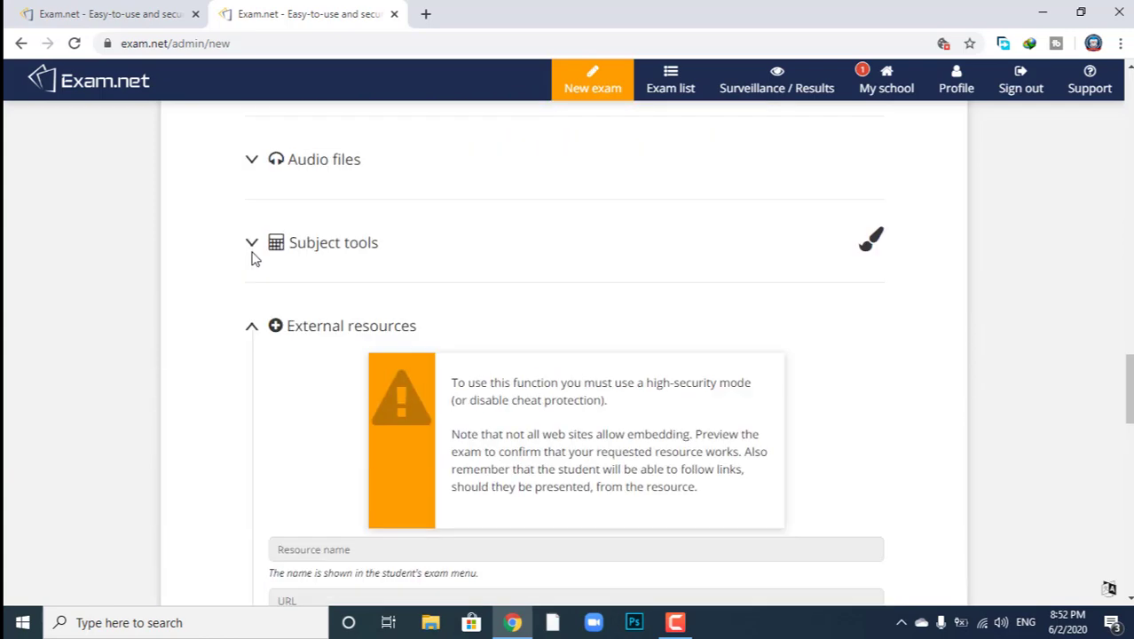
click(252, 326)
Set the exam's security option to Allow any browser but prefer high security-mode
scroll(255, 333, down, 2)
scroll(256, 333, down, 1)
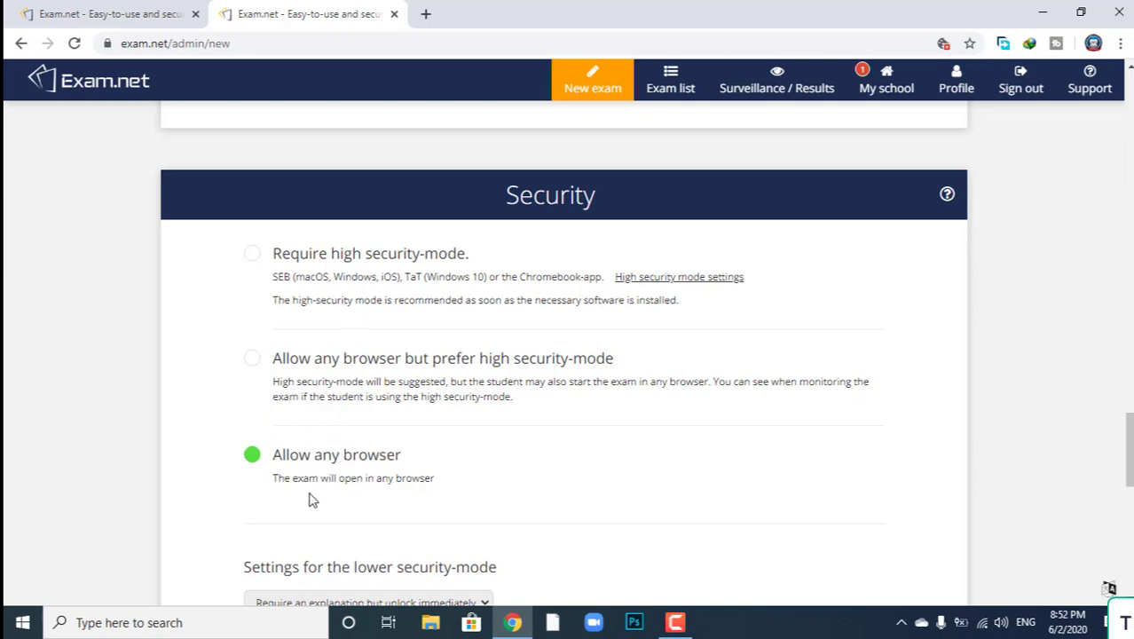
scroll(468, 296, down, 1)
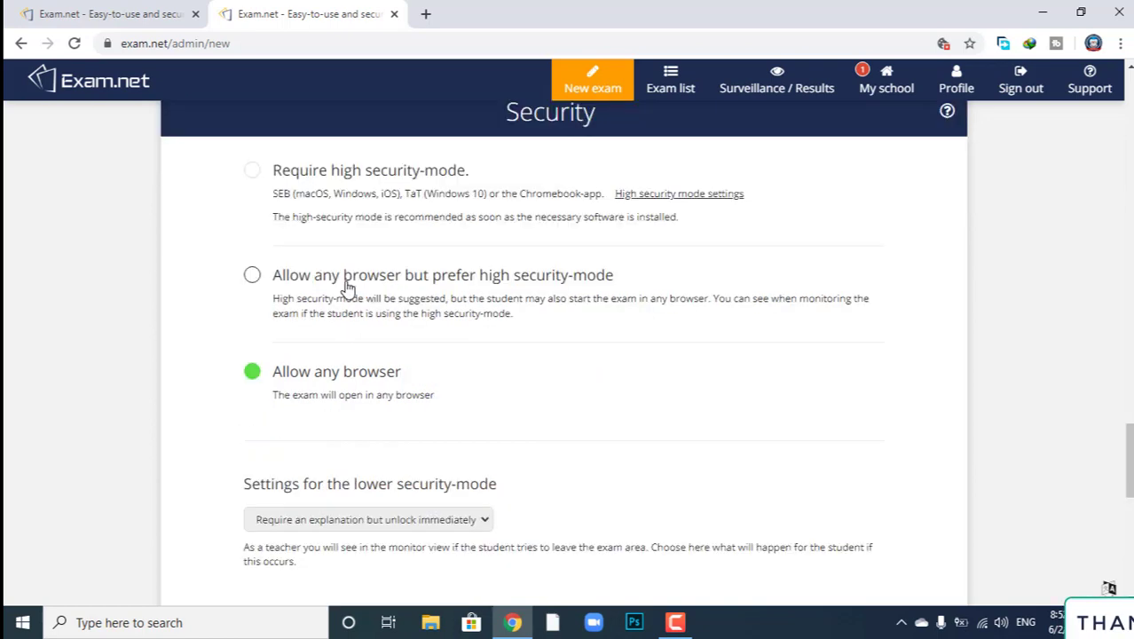
scroll(435, 288, down, 3)
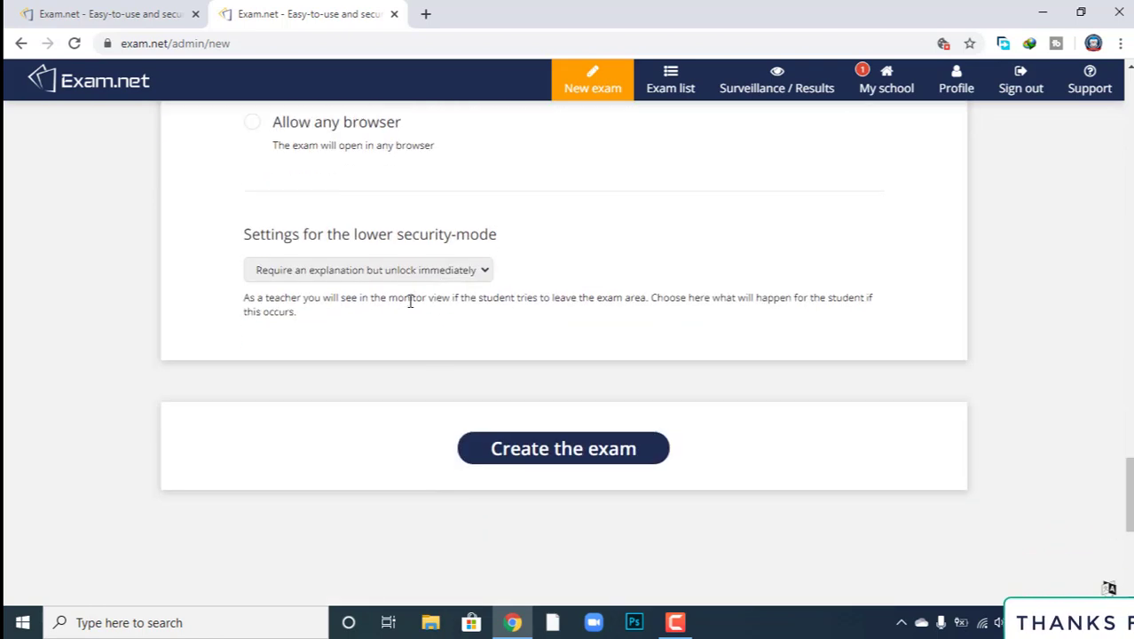
Review the settings for the lower security-mode and keep Require an explanation but unlock immediately
key(ctrl+plus)
key(ctrl+plus)
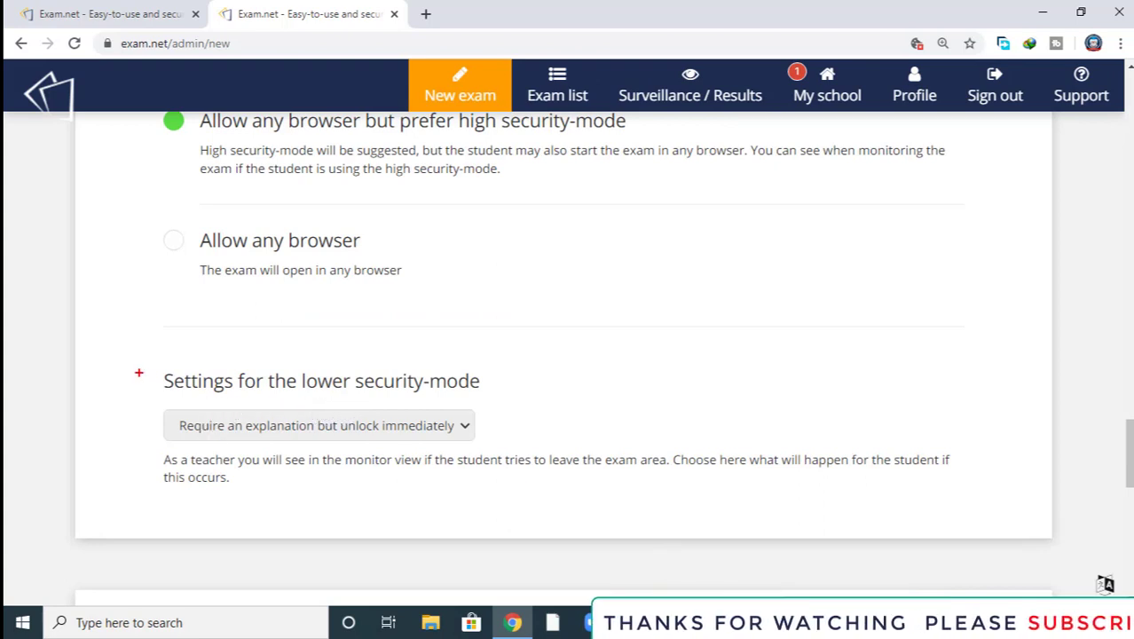
mouse_move(139, 366)
mouse_down()
mouse_move(216, 461)
mouse_move(397, 468)
mouse_move(552, 455)
mouse_move(524, 449)
mouse_up()
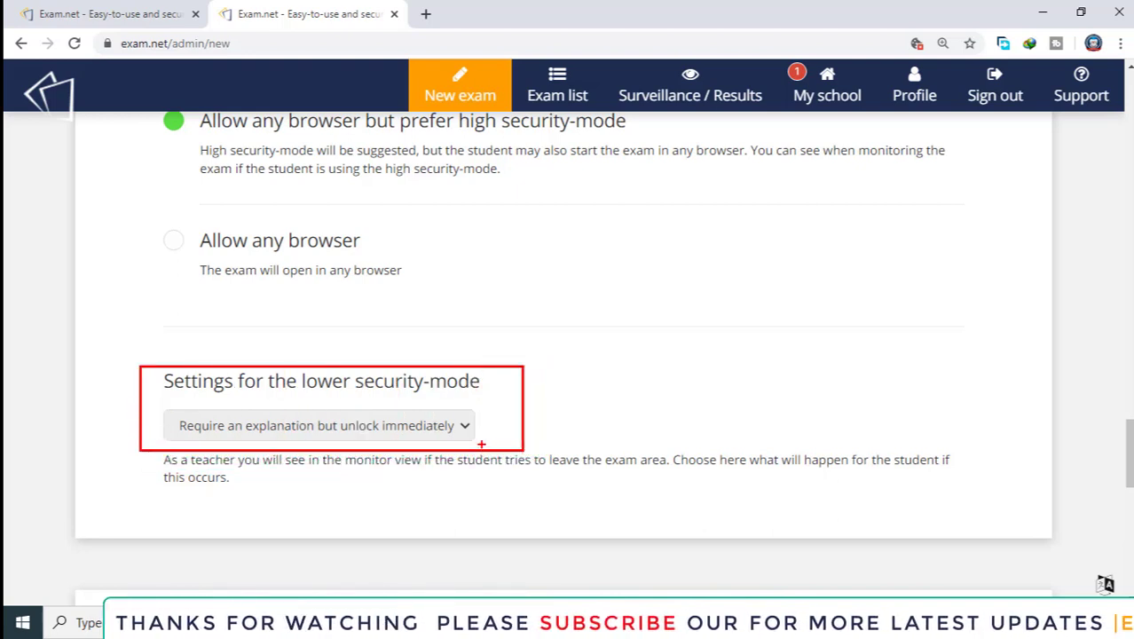
key(Escape)
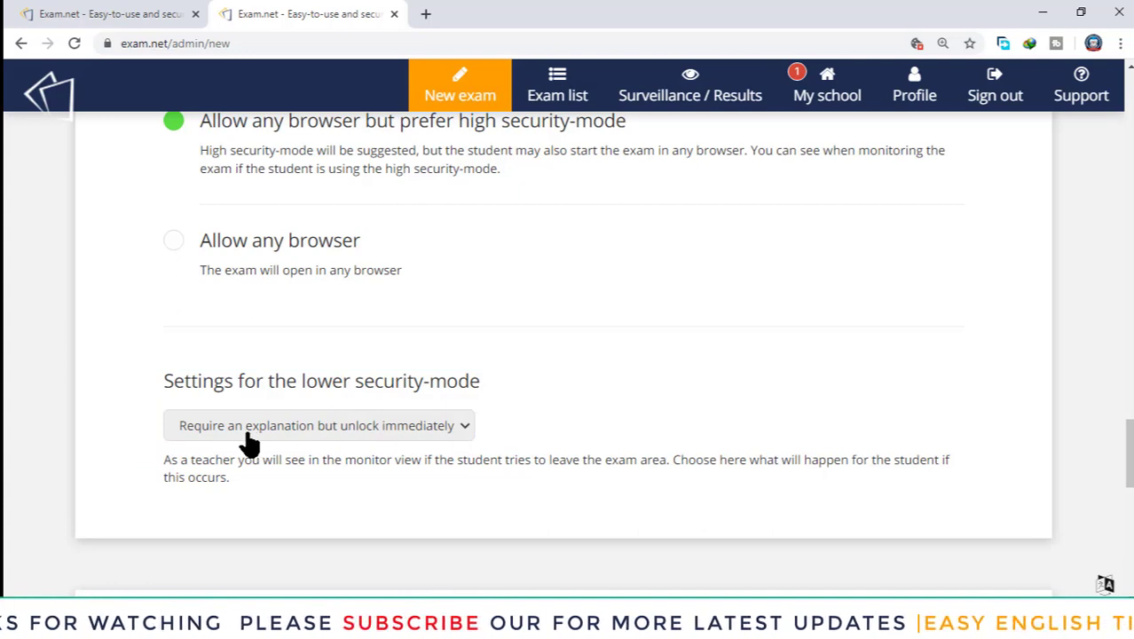
click(387, 433)
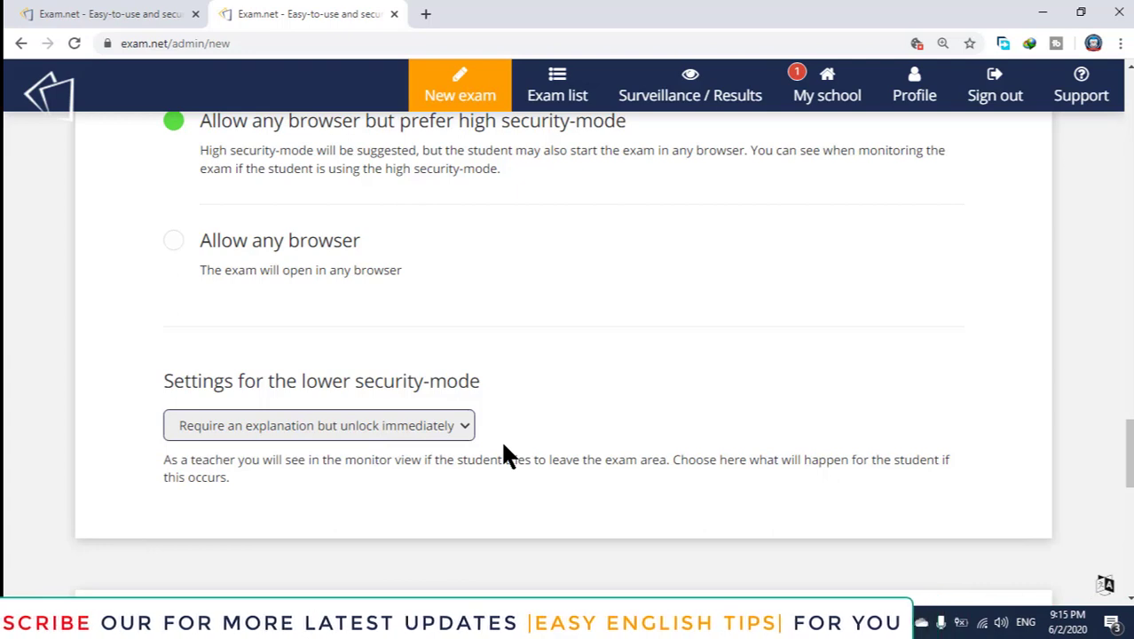
Create the exam with the configured settings and open Sample Exam for new students
scroll(532, 426, down, 1)
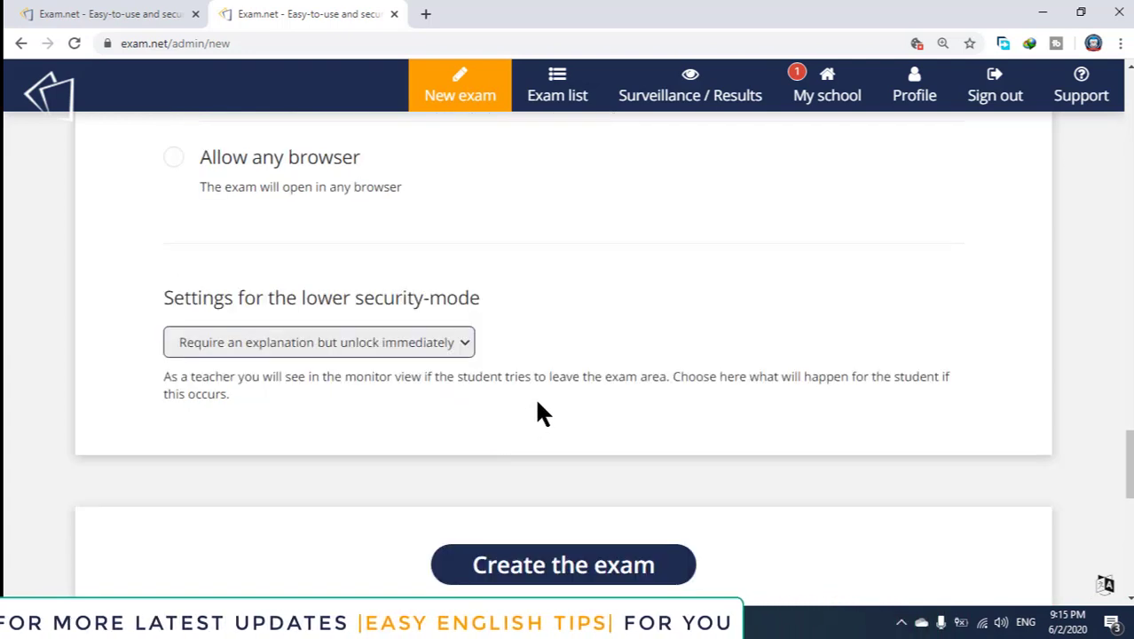
scroll(539, 404, down, 3)
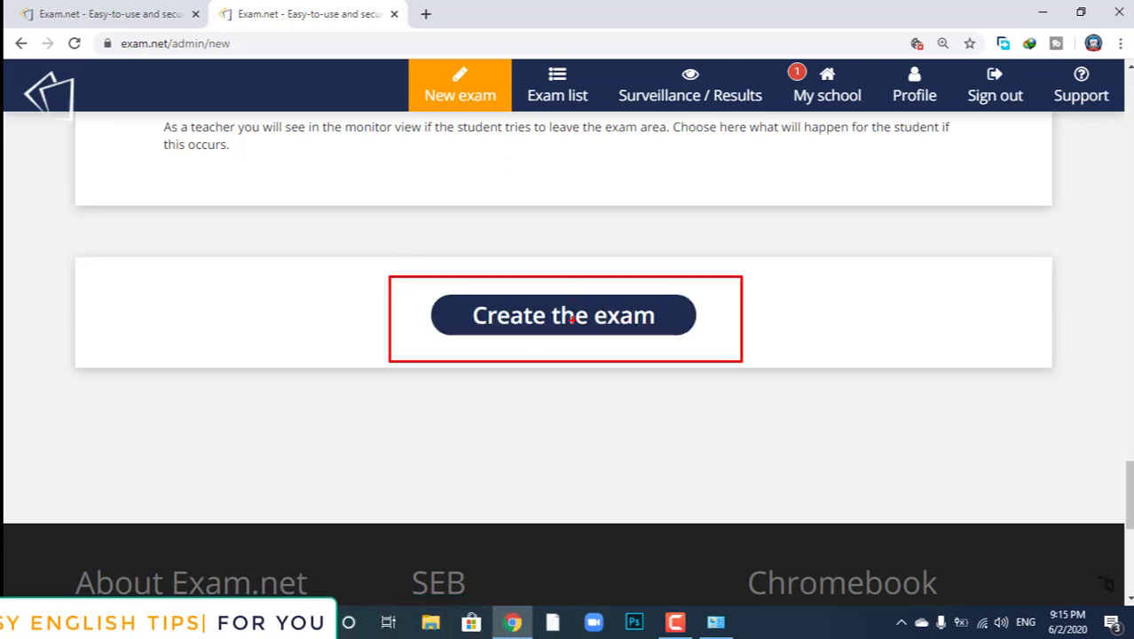
click(564, 328)
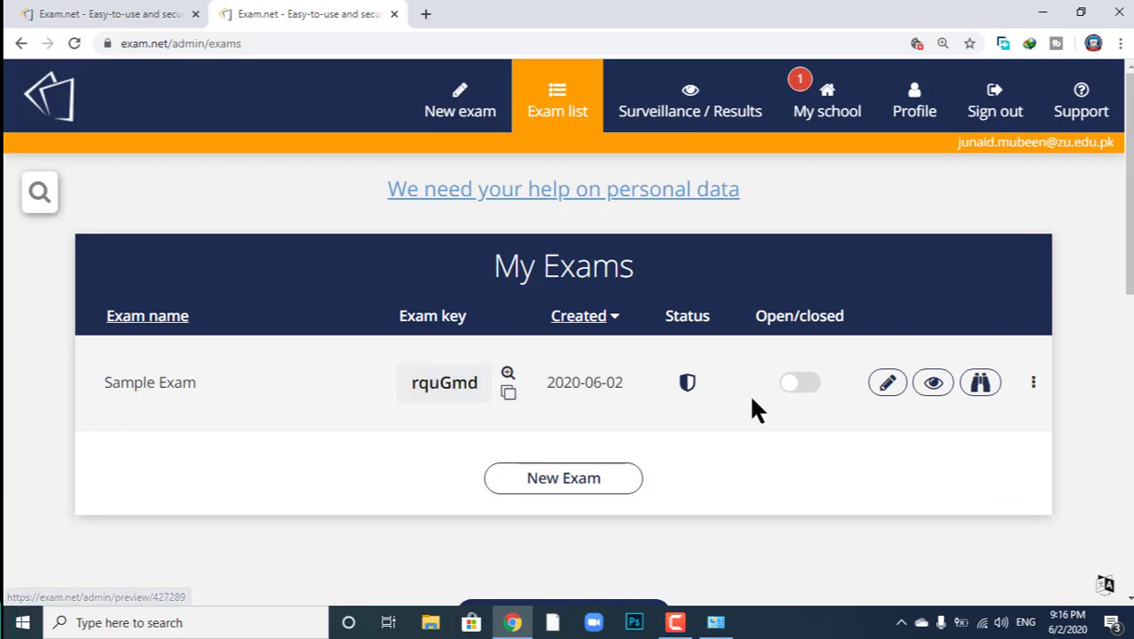
click(810, 388)
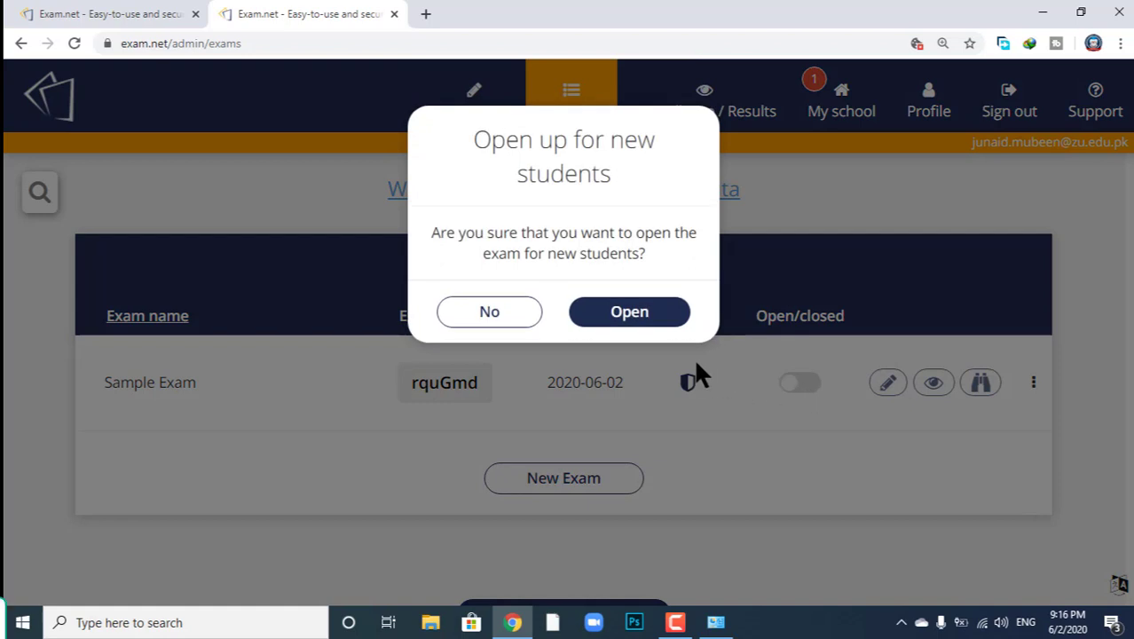
click(635, 318)
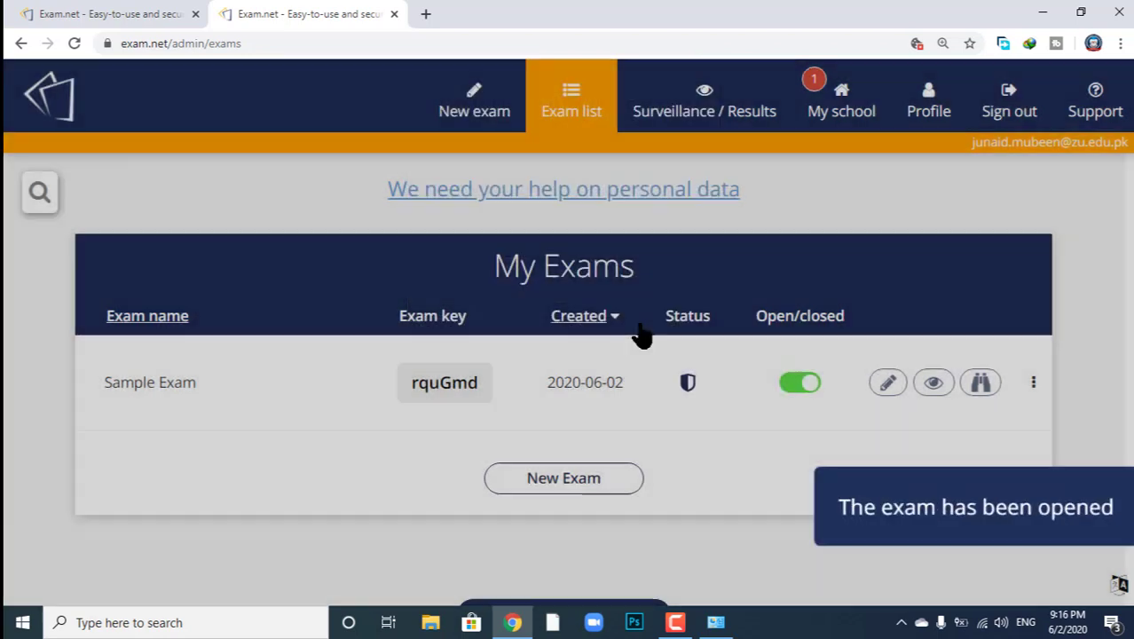